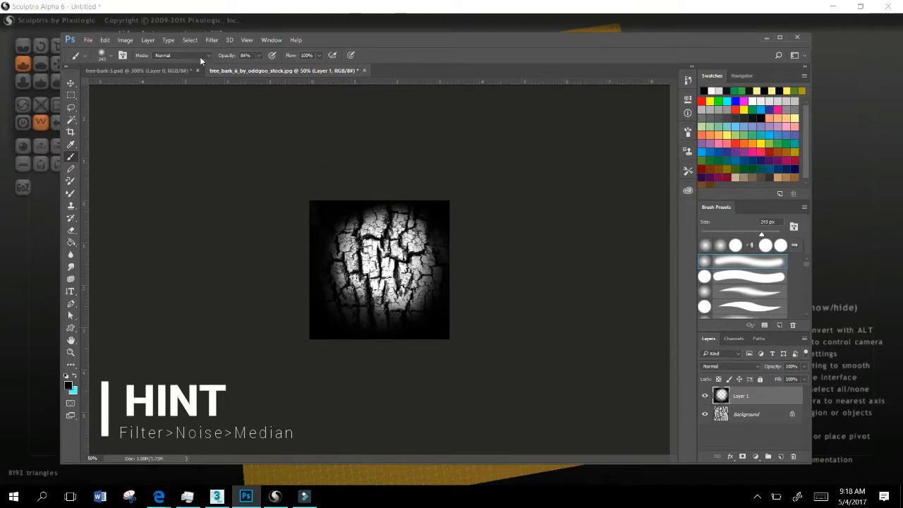
Check the canvas dimensions of the tree bark image without changing them
left_click(125, 40)
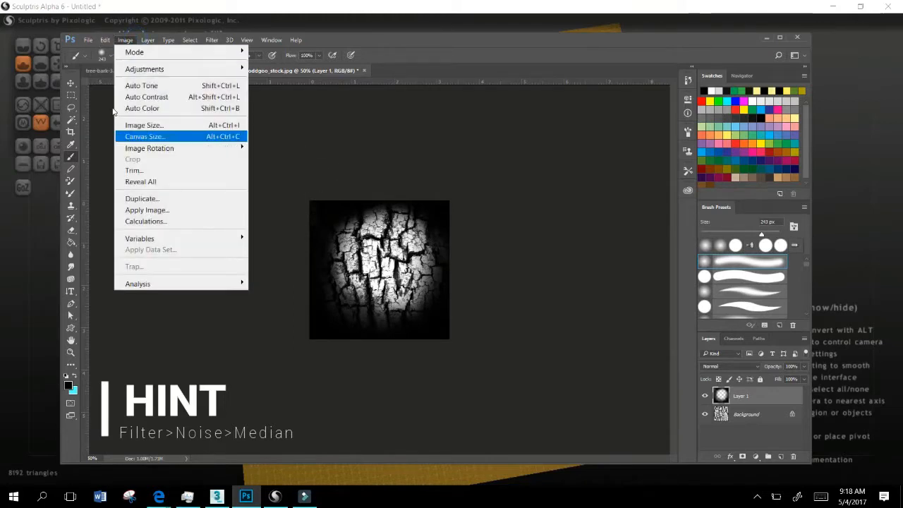
left_click(141, 135)
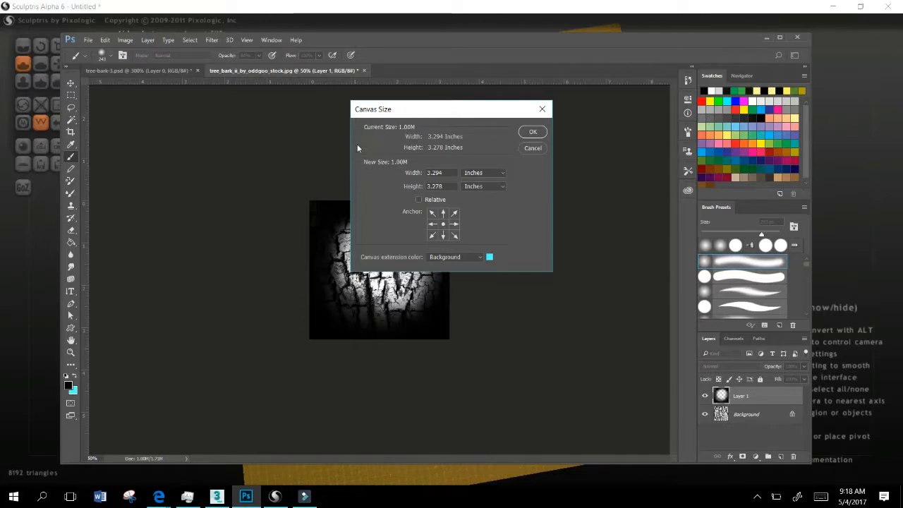
left_click(542, 109)
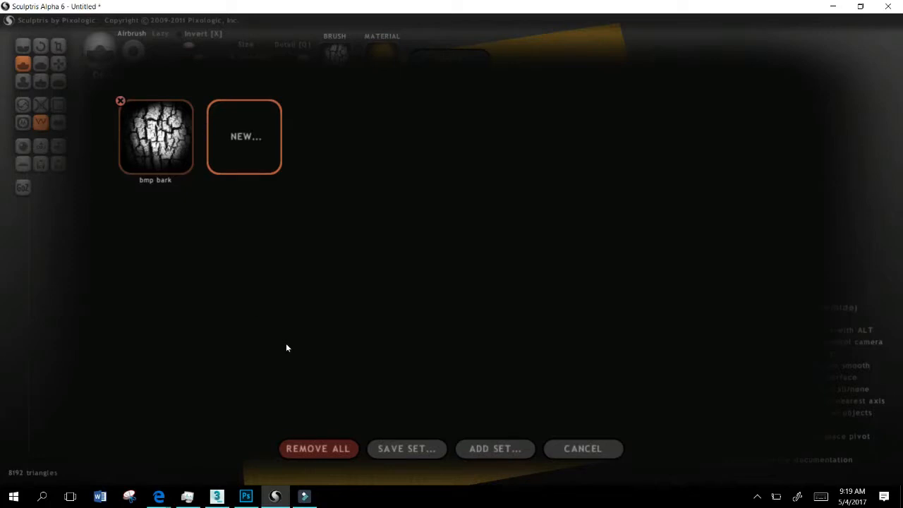
Load bmp bark as a brush texture, keep only one copy of it, and select it for the Draw brush
left_click(214, 125)
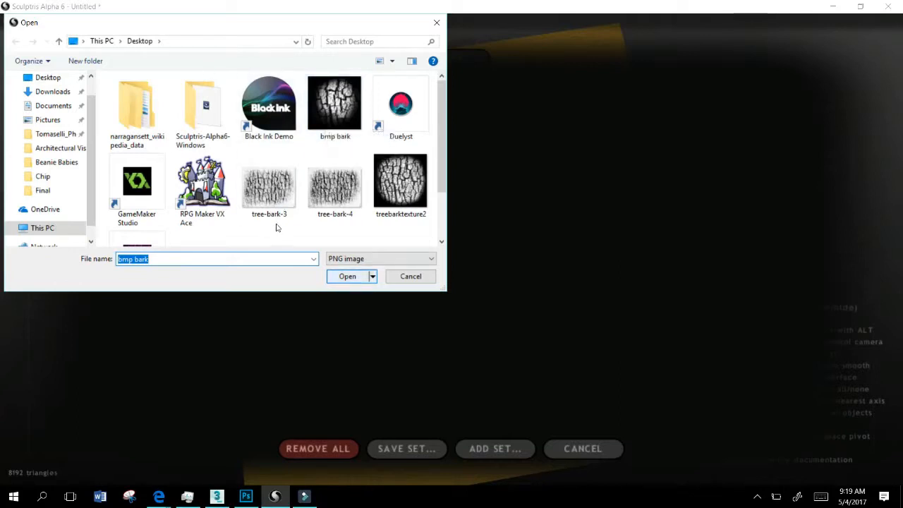
key("Return")
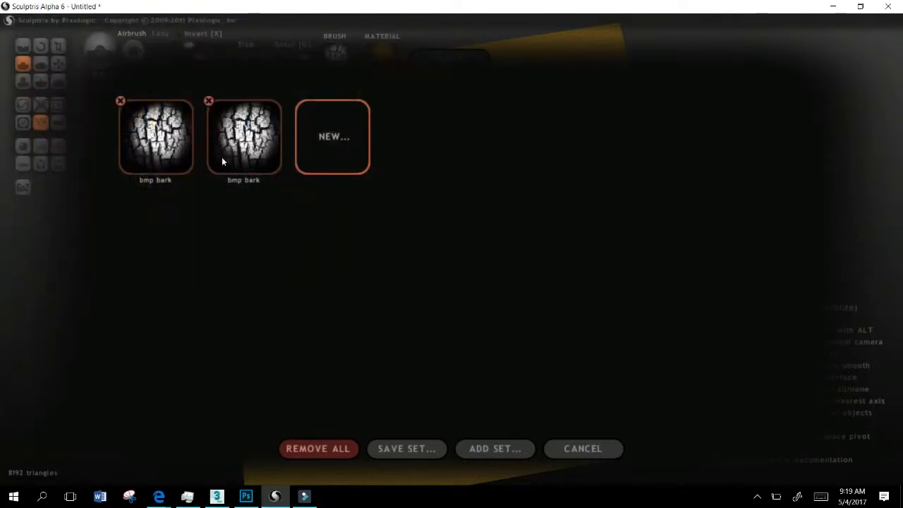
left_click(99, 82)
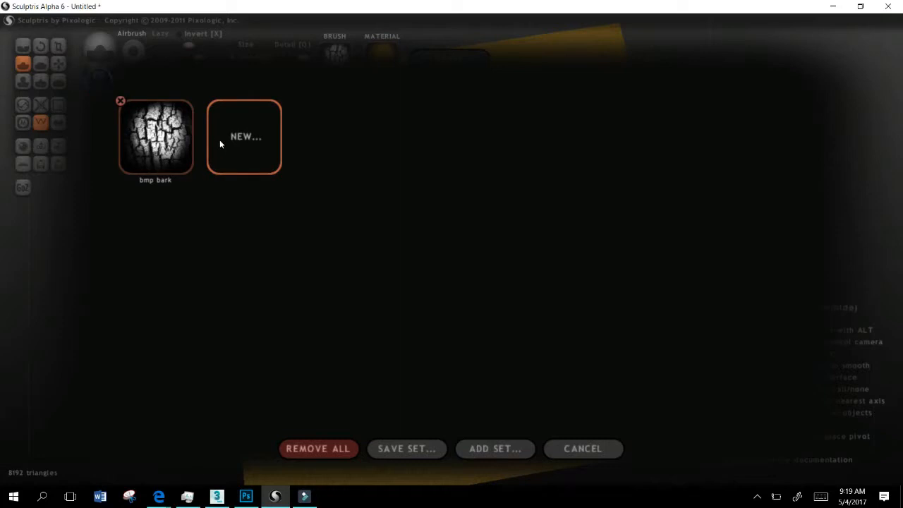
left_click(121, 126)
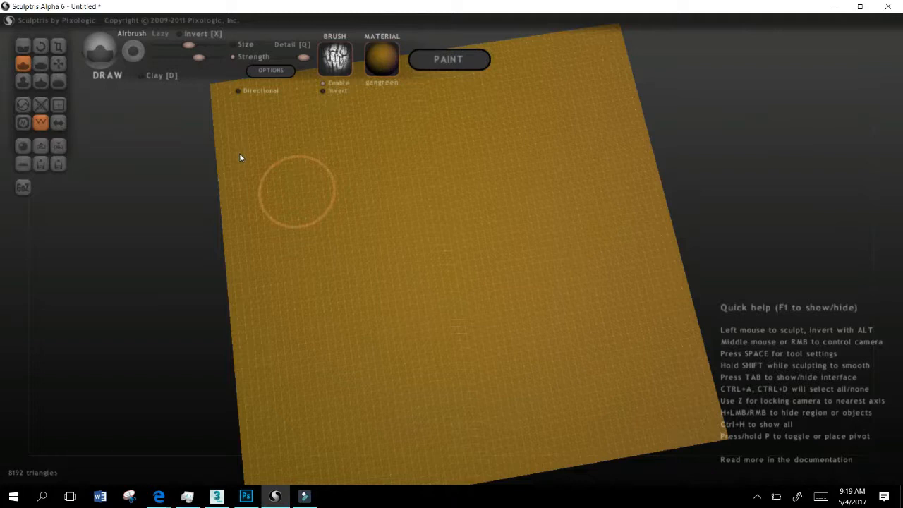
Replace the current mesh with a new plane, discarding the existing changes
right_click_drag(403, 179, 381, 190)
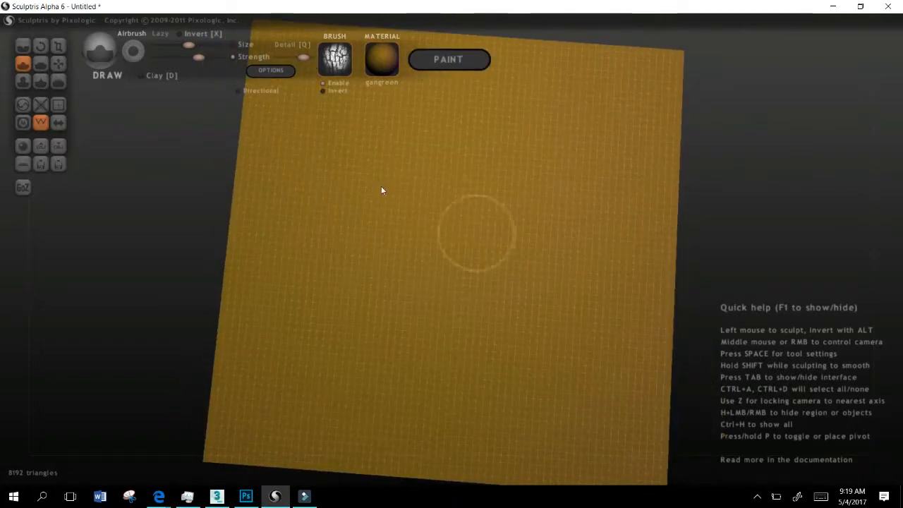
right_click_drag(332, 254, 345, 228)
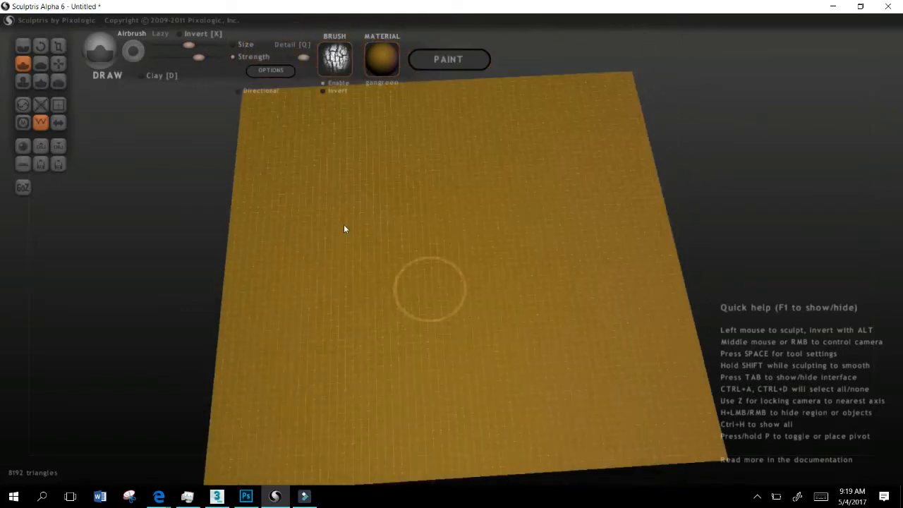
left_click(22, 122)
left_click(408, 269)
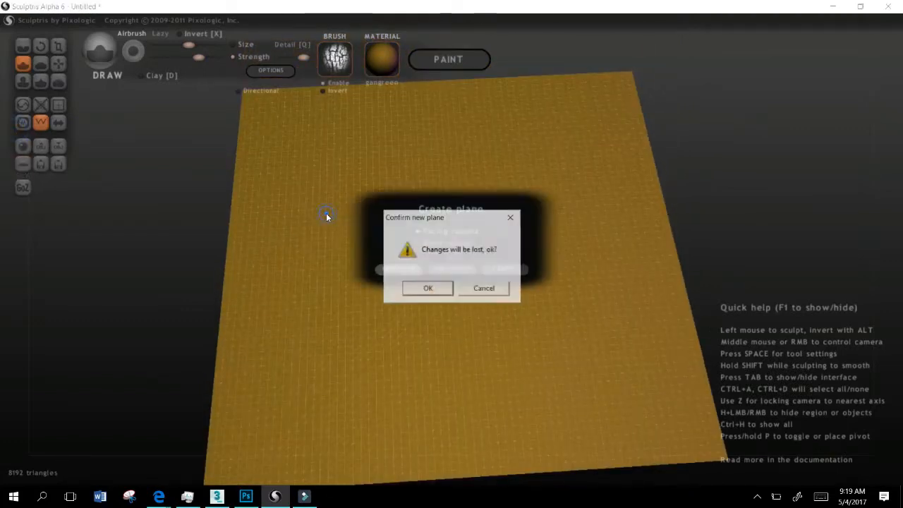
left_click(419, 289)
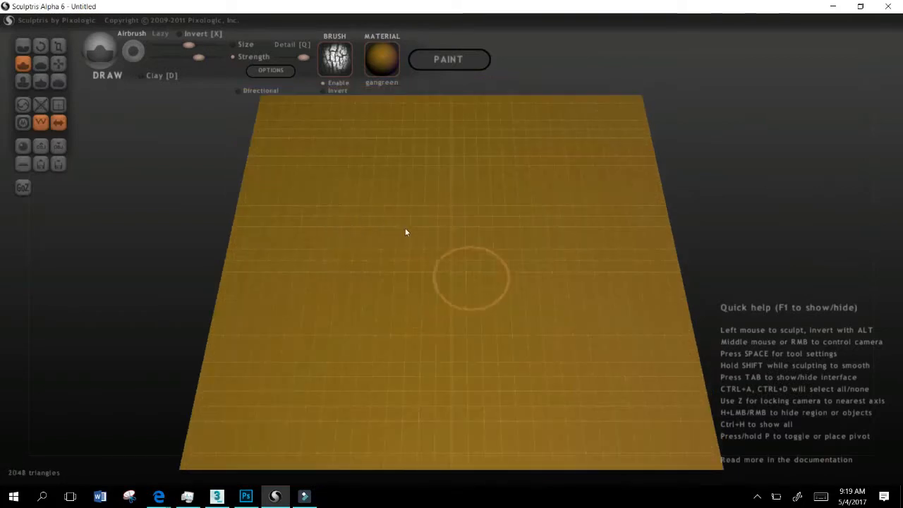
Subdivide the whole plane into a much denser mesh for sculpting
mouse_move(389, 159)
right_mouse_down()
mouse_move(365, 196)
mouse_move(365, 222)
mouse_move(354, 220)
right_mouse_up()
right_click_drag(326, 176, 318, 163)
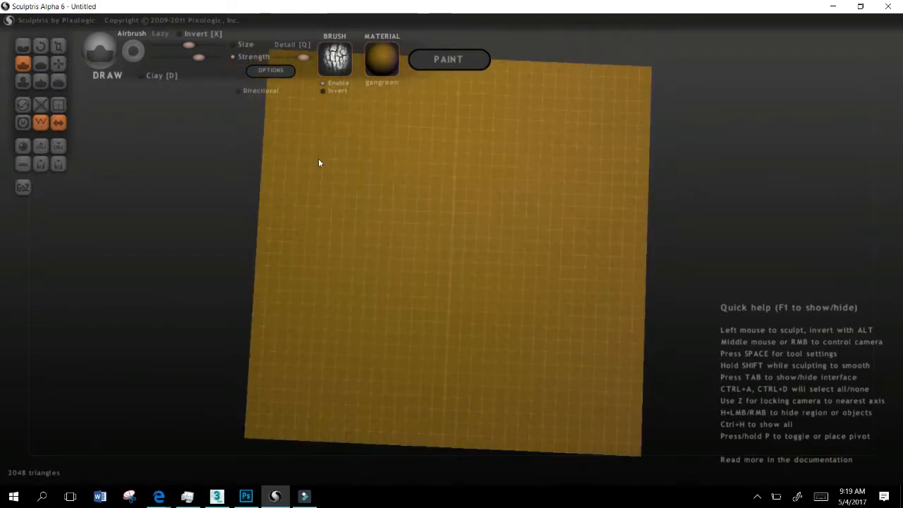
left_click(57, 103)
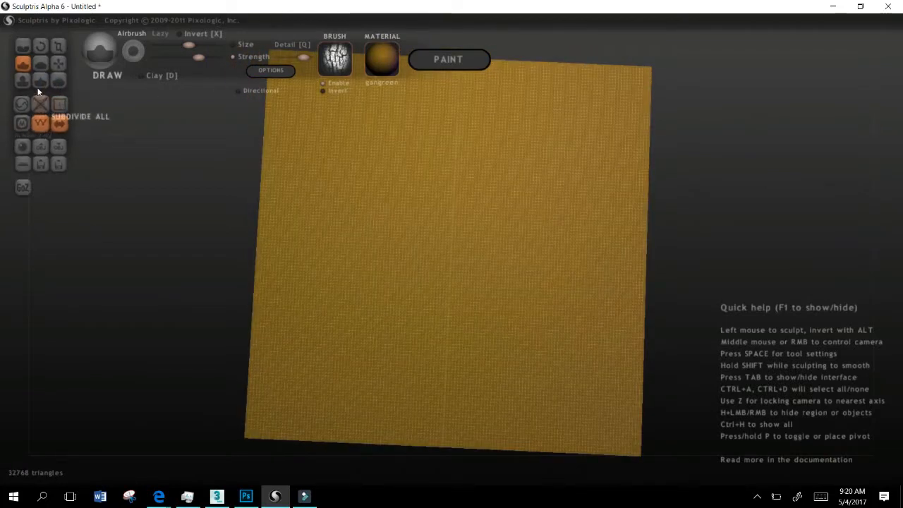
Turn off symmetry for the plane so that strokes affect only one side
scroll(300, 196, "up", 2)
scroll(304, 192, "up", 3)
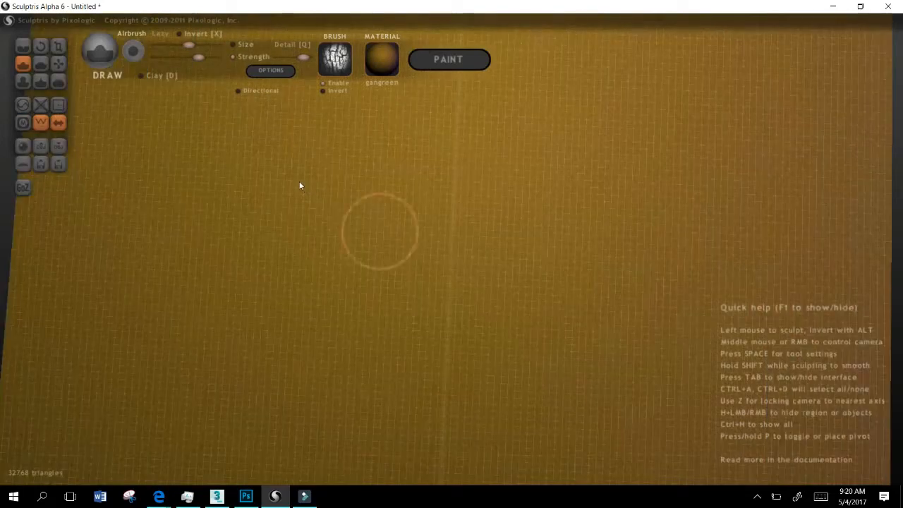
middle_click_drag(270, 240, 270, 191)
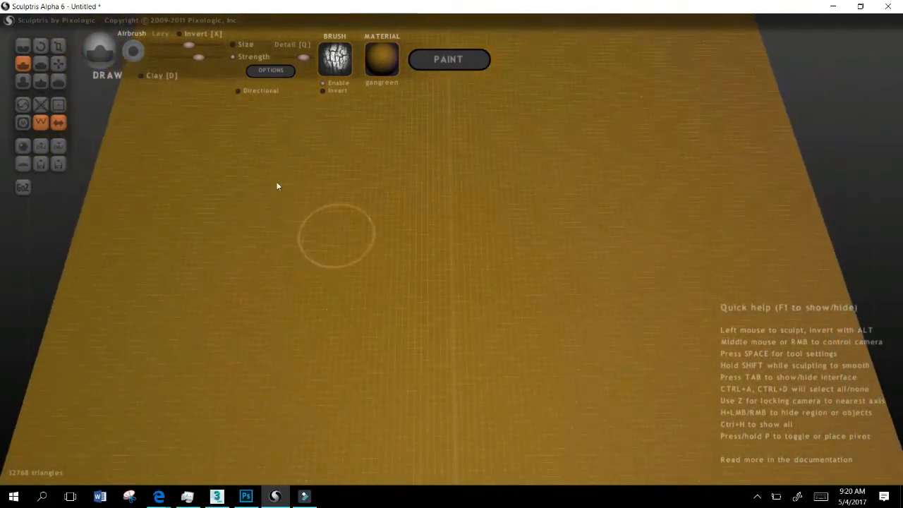
left_click(59, 123)
key("Return")
mouse_move(329, 185)
middle_mouse_down()
mouse_move(298, 183)
mouse_move(302, 214)
mouse_move(302, 202)
middle_mouse_up()
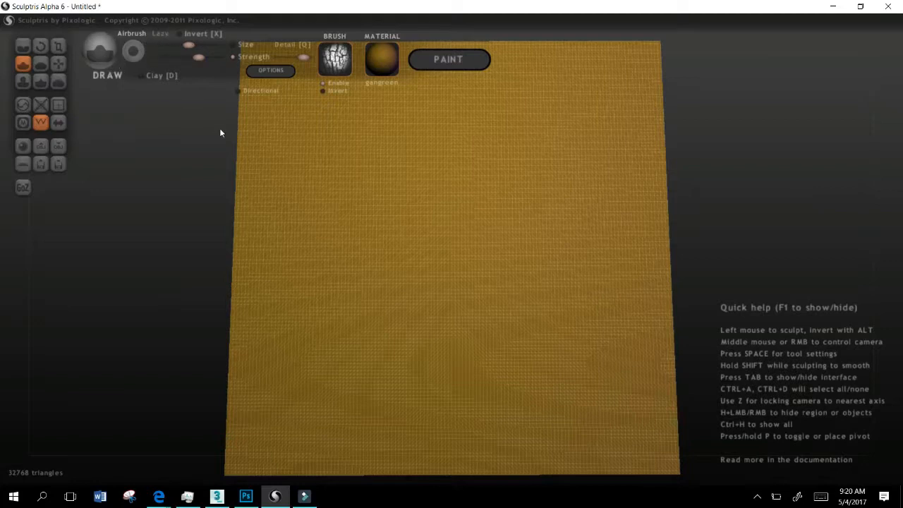
Sculpt raised bark texture over the left half and centre of the plane with the bmp bark brush
left_click_drag(254, 296, 281, 148)
mouse_move(290, 244)
left_mouse_down()
mouse_move(301, 198)
mouse_move(278, 339)
mouse_move(271, 263)
mouse_move(256, 258)
mouse_move(237, 227)
mouse_move(216, 268)
mouse_move(240, 371)
mouse_move(264, 364)
mouse_move(256, 303)
mouse_move(322, 224)
mouse_move(343, 363)
mouse_move(343, 252)
mouse_move(342, 289)
mouse_move(320, 234)
mouse_move(343, 322)
left_mouse_up()
mouse_move(227, 127)
left_mouse_down()
mouse_move(234, 144)
mouse_move(195, 228)
mouse_move(224, 186)
mouse_move(256, 175)
mouse_move(264, 141)
mouse_move(253, 136)
left_mouse_up()
mouse_move(243, 95)
left_mouse_down()
mouse_move(281, 145)
mouse_move(275, 166)
mouse_move(199, 136)
mouse_move(211, 141)
mouse_move(190, 154)
mouse_move(198, 177)
mouse_move(199, 167)
mouse_move(210, 260)
mouse_move(200, 256)
mouse_move(200, 322)
mouse_move(209, 280)
mouse_move(183, 396)
mouse_move(213, 349)
left_mouse_up()
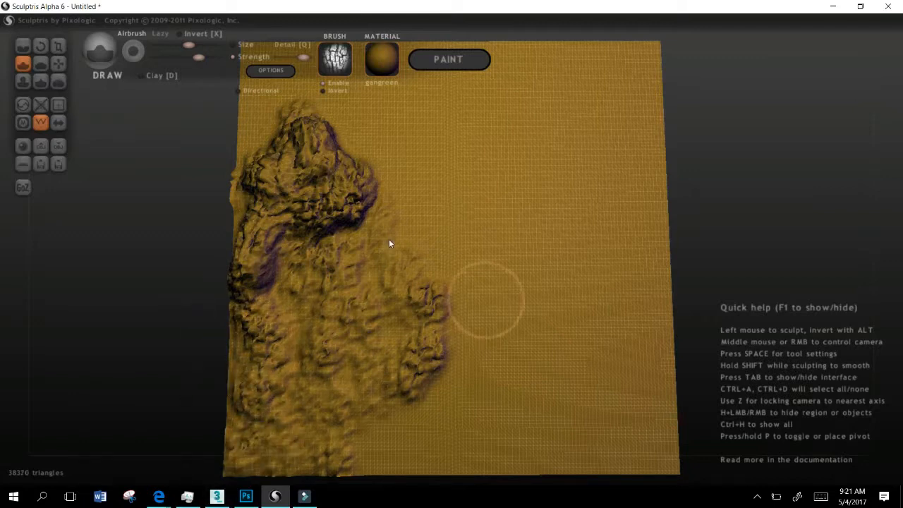
mouse_move(373, 304)
left_mouse_down()
mouse_move(381, 201)
mouse_move(359, 177)
mouse_move(329, 202)
mouse_move(346, 238)
mouse_move(324, 211)
mouse_move(343, 332)
mouse_move(372, 276)
left_mouse_up()
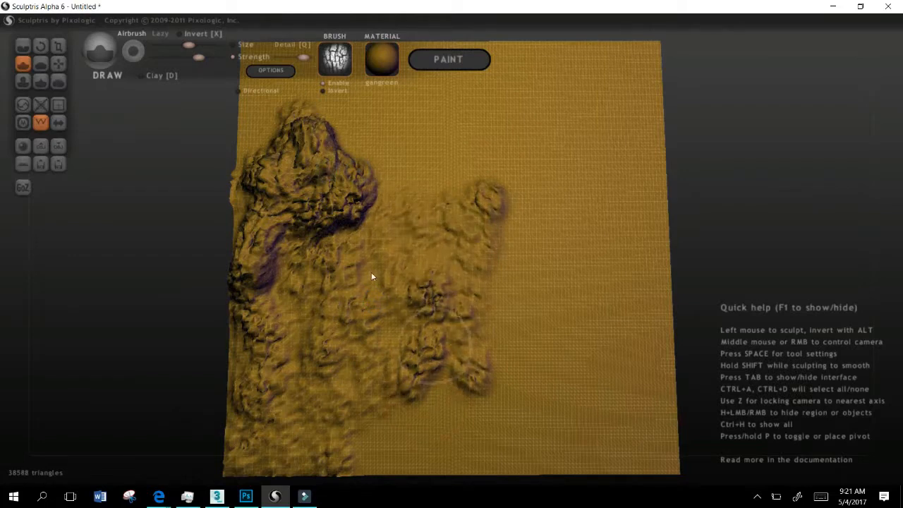
mouse_move(411, 241)
left_mouse_down()
mouse_move(401, 288)
mouse_move(399, 240)
mouse_move(425, 213)
mouse_move(485, 259)
left_mouse_up()
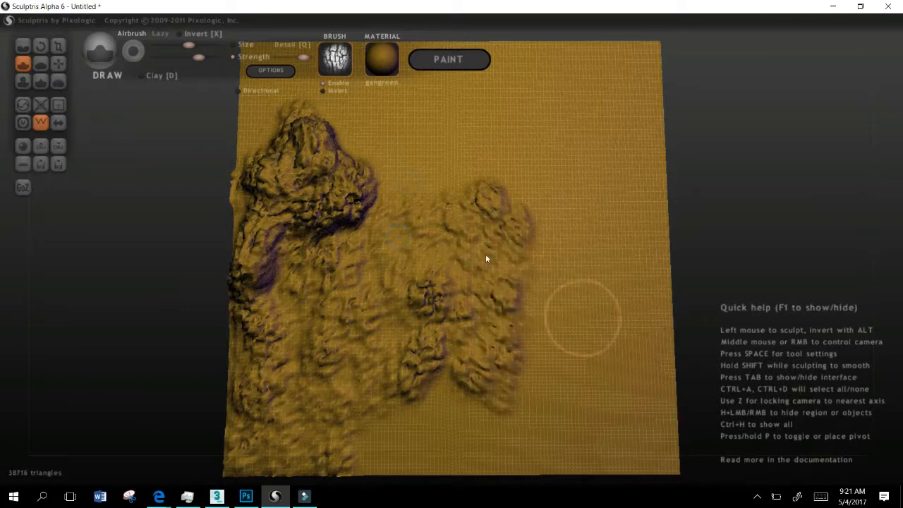
Raise the brush strength and sculpt bark texture across the plane's upper-right area
left_click(167, 44)
mouse_move(508, 163)
left_mouse_down()
mouse_move(403, 111)
mouse_move(432, 175)
left_mouse_up()
mouse_move(436, 97)
left_mouse_down()
mouse_move(464, 169)
mouse_move(488, 121)
mouse_move(473, 115)
mouse_move(481, 181)
left_mouse_up()
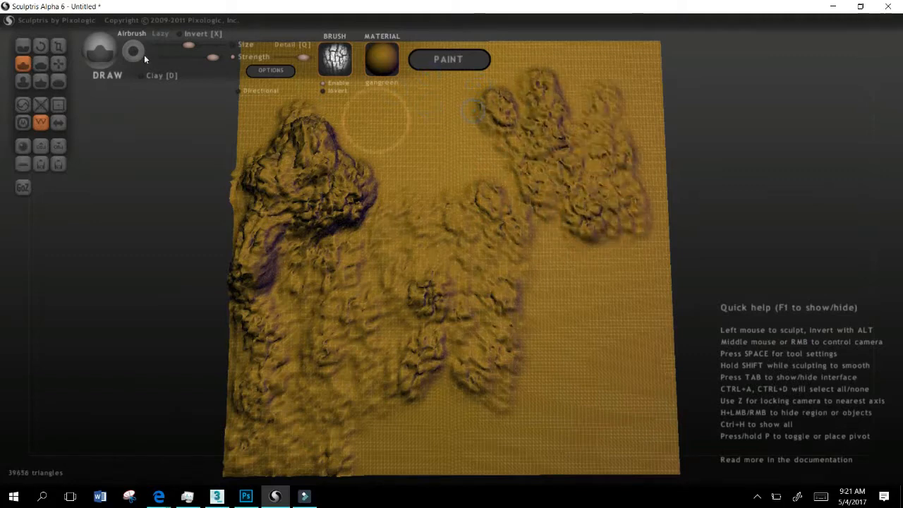
Reduce the brush size and sculpt fine bark detail in the plane's lower-right area
left_click(133, 33)
mouse_move(459, 310)
left_mouse_down()
mouse_move(488, 258)
mouse_move(487, 223)
mouse_move(455, 283)
mouse_move(467, 266)
mouse_move(481, 314)
mouse_move(520, 268)
mouse_move(506, 240)
mouse_move(386, 321)
left_mouse_up()
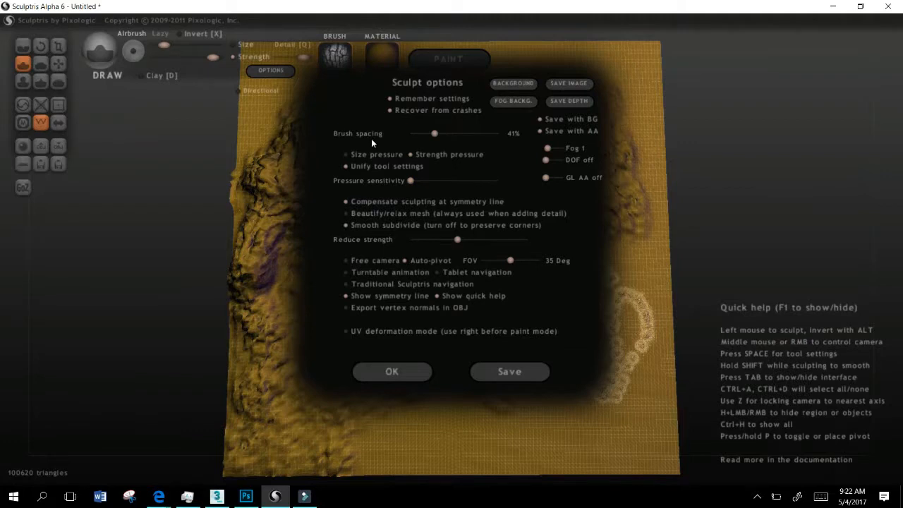
Set the brush spacing to 261% and enlarge the brush
left_click_drag(434, 134, 424, 134)
left_click(391, 371)
left_click_drag(189, 45, 198, 44)
Sculpt widely spaced bark texture over the lower-right area, upper middle and centre of the plane with the larger brush
left_click_drag(549, 398, 564, 338)
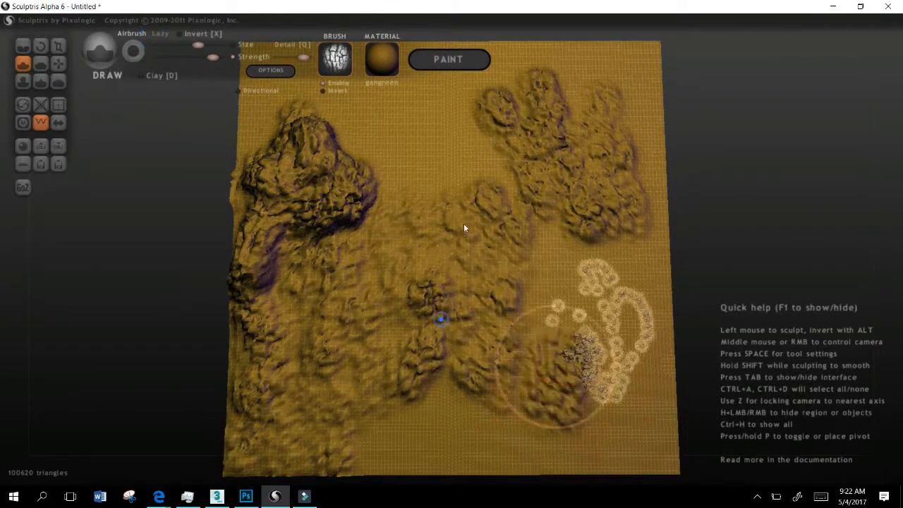
left_click_drag(538, 270, 538, 367)
mouse_move(619, 279)
left_mouse_down()
mouse_move(644, 381)
mouse_move(639, 397)
left_mouse_up()
mouse_move(601, 342)
left_mouse_down()
mouse_move(615, 412)
mouse_move(653, 360)
mouse_move(675, 418)
left_mouse_up()
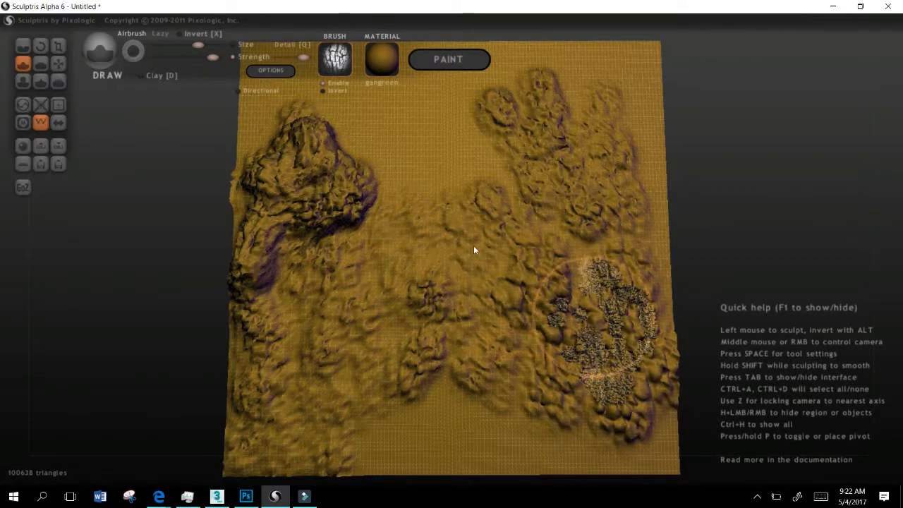
mouse_move(401, 137)
left_mouse_down()
mouse_move(403, 190)
mouse_move(435, 131)
mouse_move(484, 211)
mouse_move(451, 215)
left_mouse_up()
mouse_move(355, 167)
left_mouse_down()
mouse_move(356, 117)
mouse_move(324, 132)
mouse_move(349, 254)
mouse_move(313, 313)
mouse_move(363, 317)
mouse_move(357, 354)
mouse_move(388, 342)
mouse_move(401, 372)
left_mouse_up()
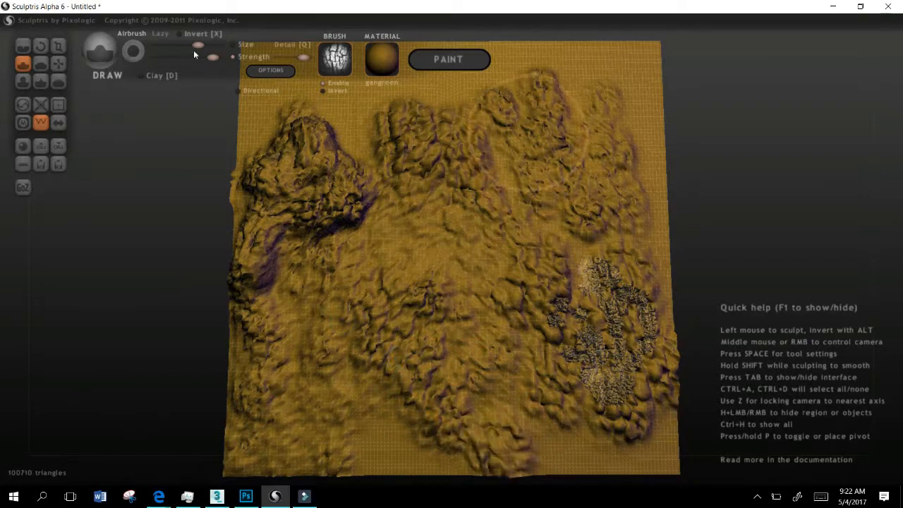
Review the sculpt options and add more bark texture along the plane's lower middle, left side and upper-left area
key("ctrl+z")
left_click(270, 69)
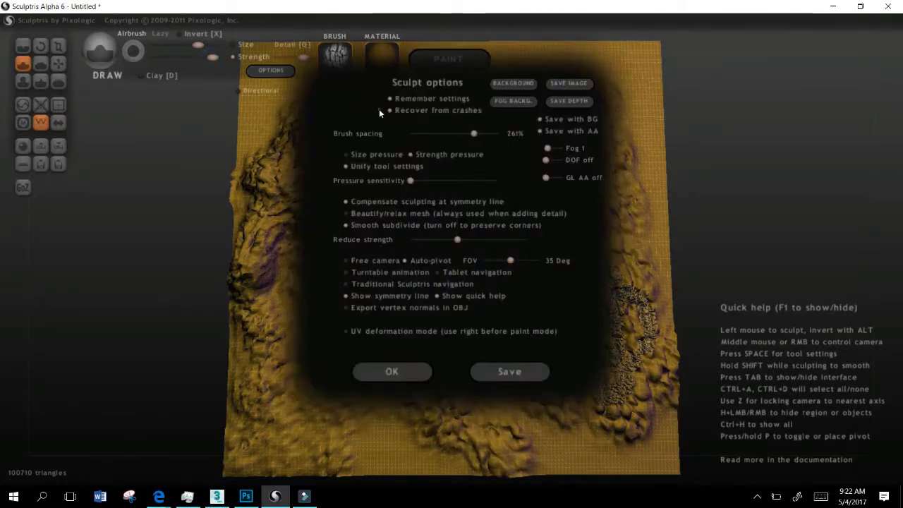
left_click(393, 369)
mouse_move(396, 446)
left_mouse_down()
mouse_move(420, 254)
mouse_move(341, 437)
left_mouse_up()
mouse_move(273, 350)
left_mouse_down()
mouse_move(256, 355)
mouse_move(262, 237)
mouse_move(289, 191)
left_mouse_up()
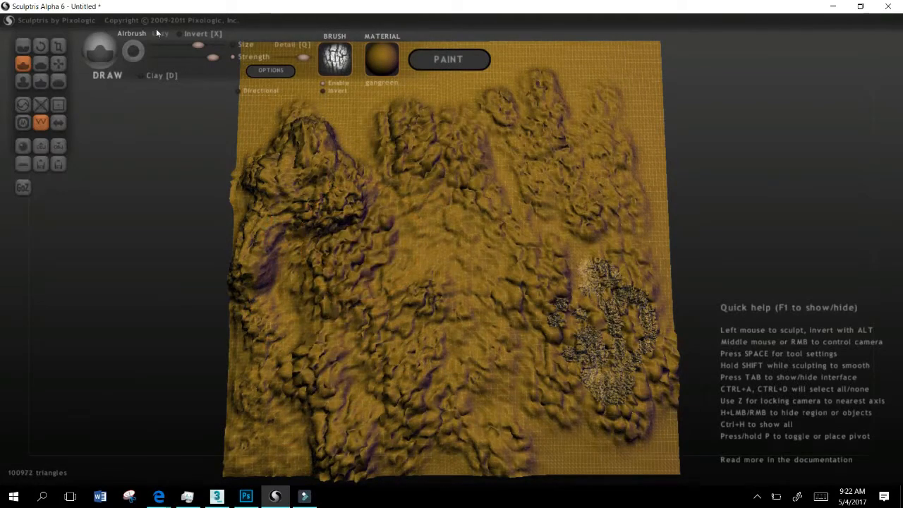
left_click_drag(276, 104, 285, 127)
Lower the brush strength and sculpt fainter bark texture near the plane's upper edge and right side
mouse_move(329, 148)
middle_mouse_down()
mouse_move(365, 159)
mouse_move(350, 175)
mouse_move(340, 102)
mouse_move(241, 56)
middle_mouse_up()
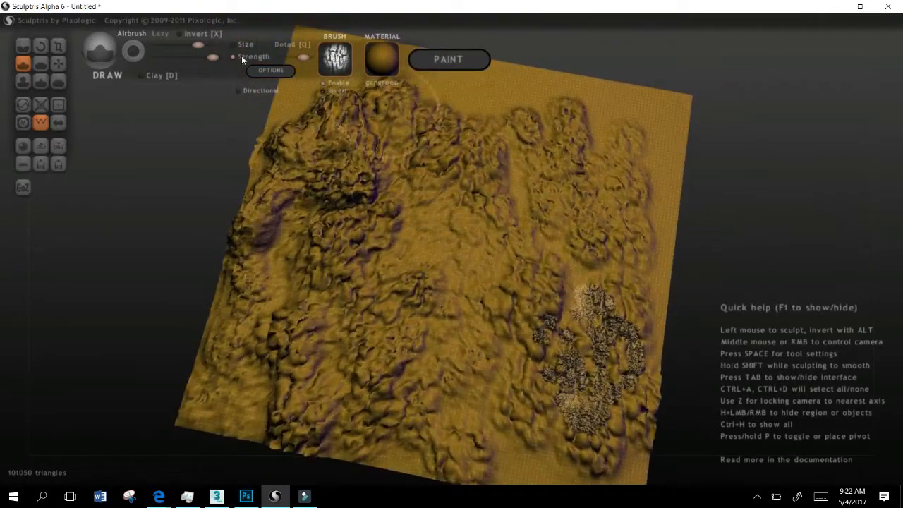
left_click_drag(158, 47, 138, 48)
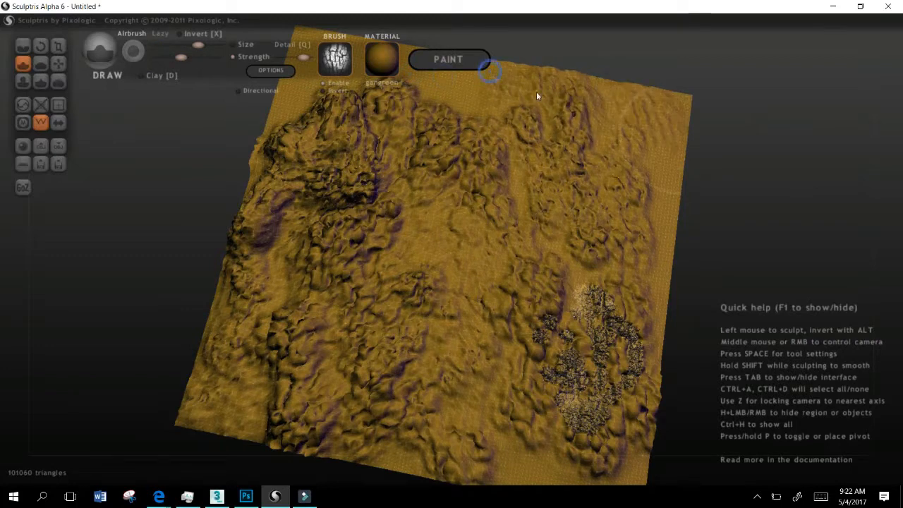
mouse_move(555, 209)
left_mouse_down()
mouse_move(524, 162)
mouse_move(534, 247)
mouse_move(524, 264)
mouse_move(399, 329)
mouse_move(420, 385)
mouse_move(425, 234)
left_mouse_up()
Sculpt light bark texture on the smooth strip and corner beside the tallest bark ridges, checking the relief from several angles
mouse_move(425, 234)
middle_mouse_down()
mouse_move(384, 250)
mouse_move(421, 218)
mouse_move(499, 215)
middle_mouse_up()
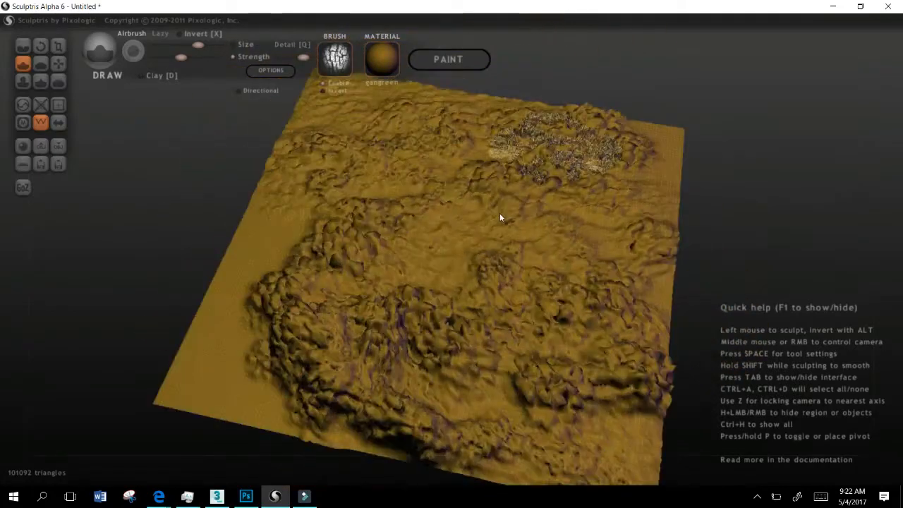
mouse_move(191, 205)
left_mouse_down()
mouse_move(244, 209)
mouse_move(212, 244)
mouse_move(174, 241)
mouse_move(138, 292)
left_mouse_up()
left_click(144, 296)
left_click(176, 311)
mouse_move(449, 232)
middle_mouse_down()
mouse_move(420, 283)
mouse_move(367, 265)
mouse_move(343, 228)
mouse_move(340, 185)
mouse_move(343, 280)
mouse_move(375, 228)
mouse_move(372, 153)
mouse_move(368, 224)
mouse_move(413, 180)
mouse_move(384, 238)
mouse_move(350, 200)
middle_mouse_up()
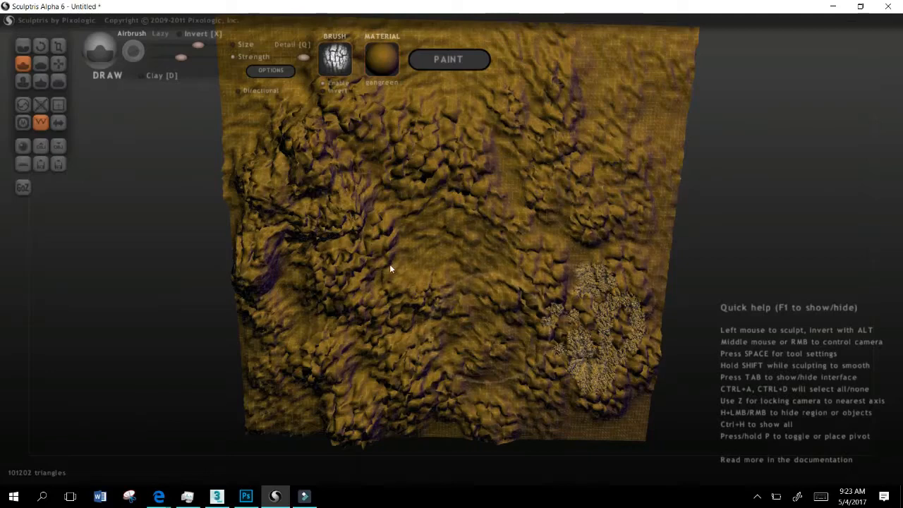
mouse_move(378, 276)
middle_mouse_down()
mouse_move(384, 208)
mouse_move(388, 233)
middle_mouse_up()
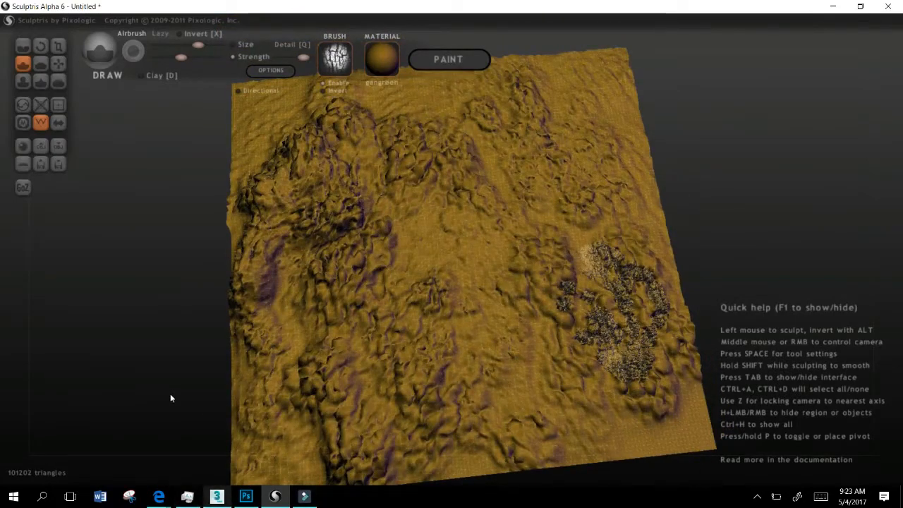
Switch to 3ds Max and examine the edges and corners of the yellow box in the wigwam scene
left_click(214, 496)
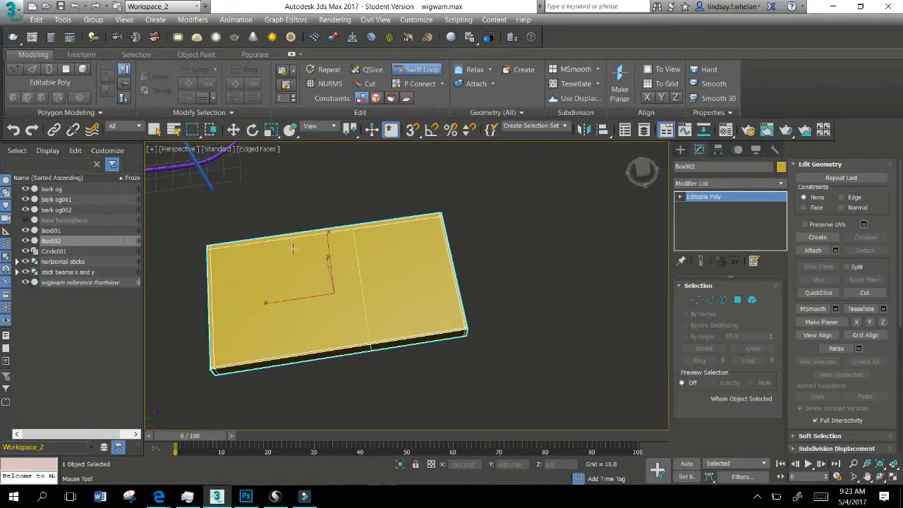
middle_click_drag(296, 282, 468, 271)
scroll(364, 266, "up", 3)
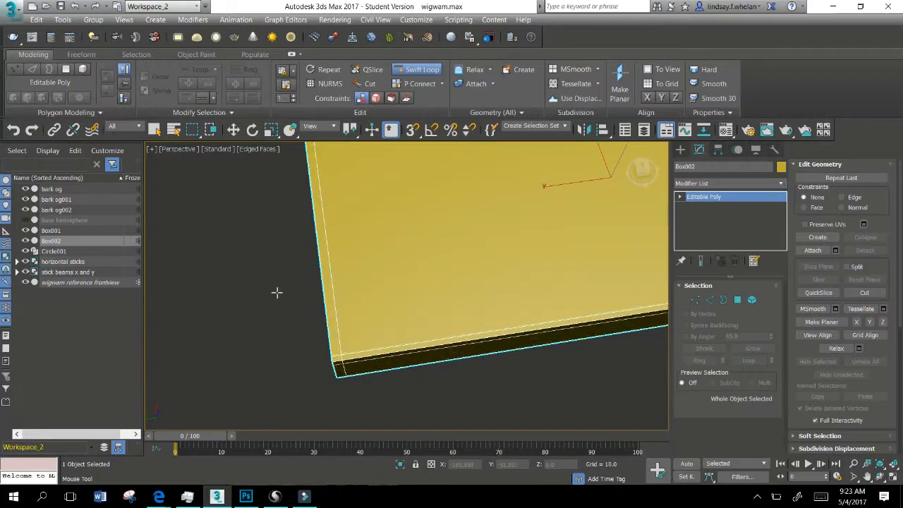
scroll(341, 242, "down", 5)
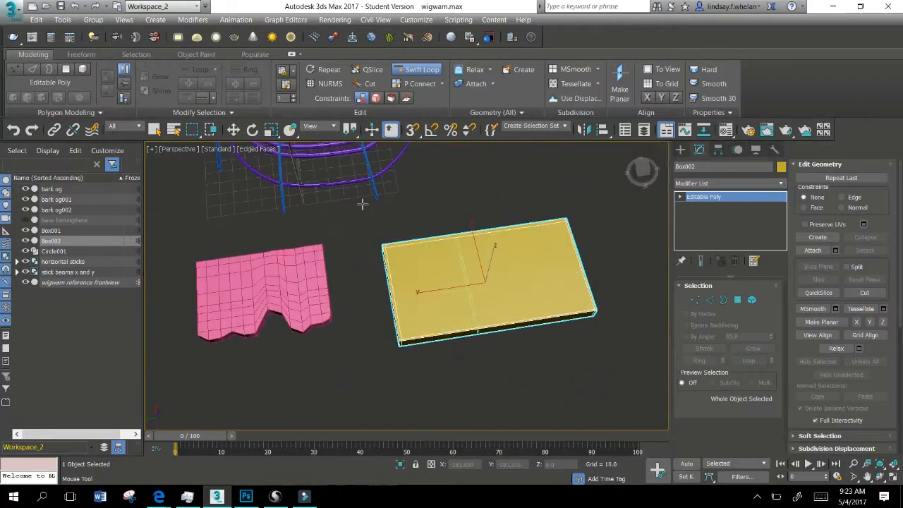
scroll(358, 223, "up", 5)
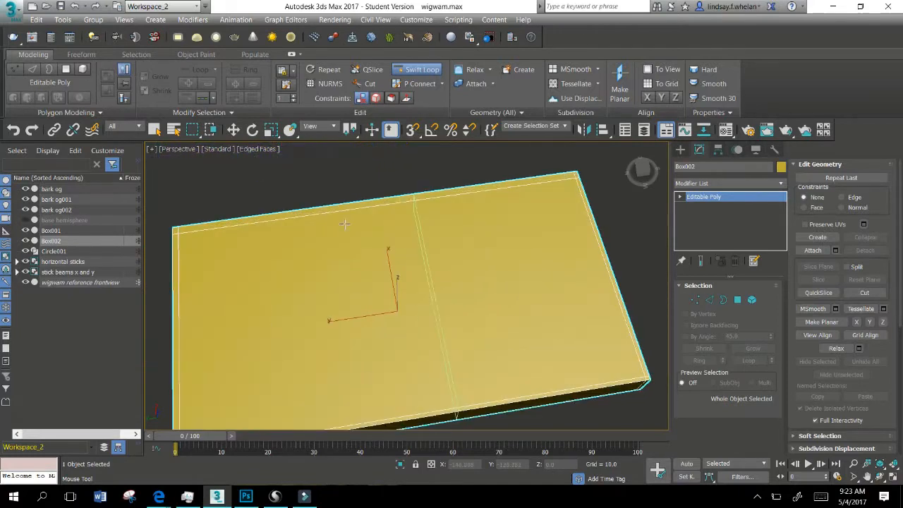
Export the selected yellow box as an OBJ file named bostest3, using the ZBrush preset
middle_click_drag(364, 232, 318, 201)
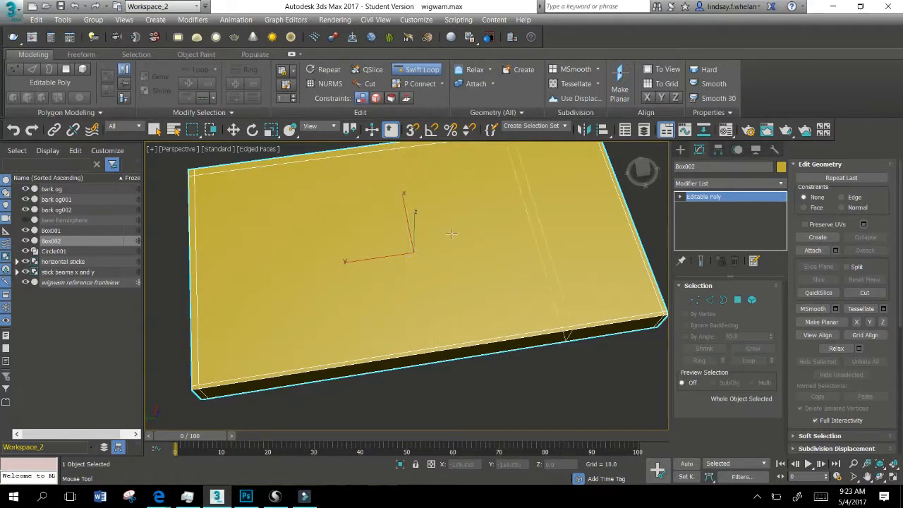
left_click(12, 9)
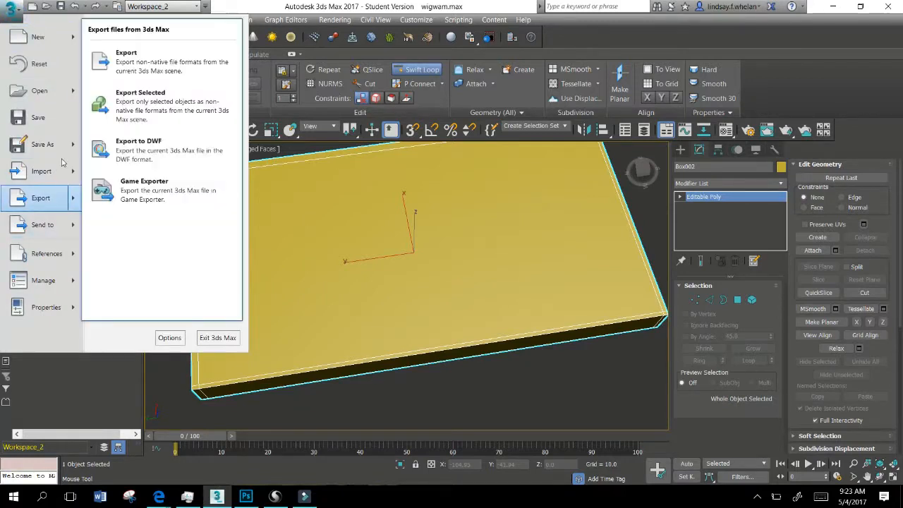
left_click(119, 85)
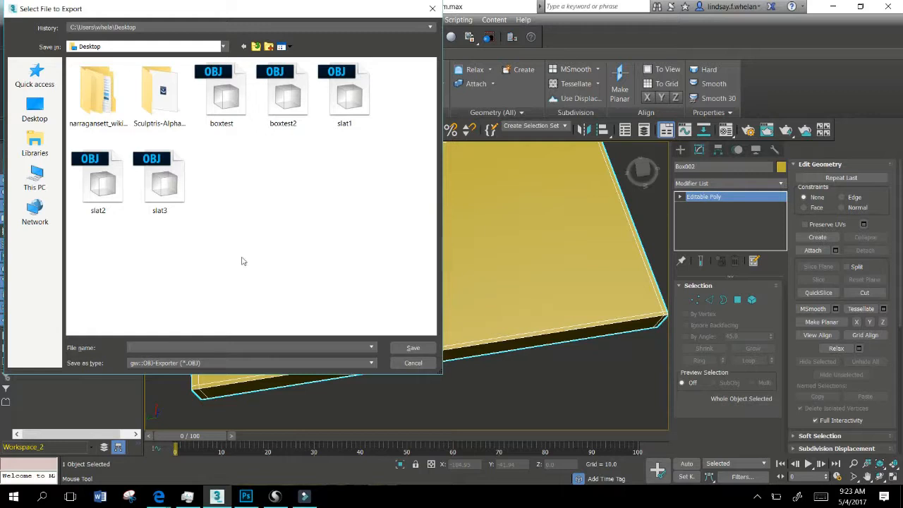
type("bostest3")
key("Return")
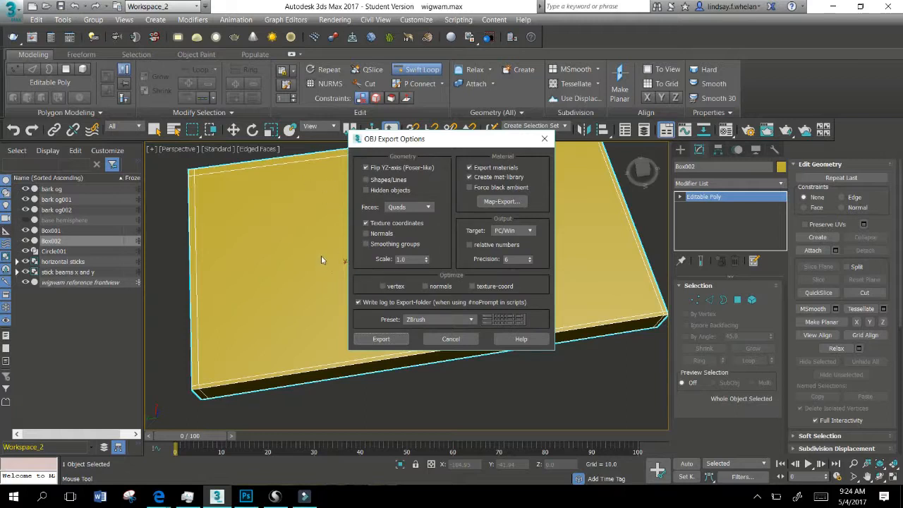
key("Return")
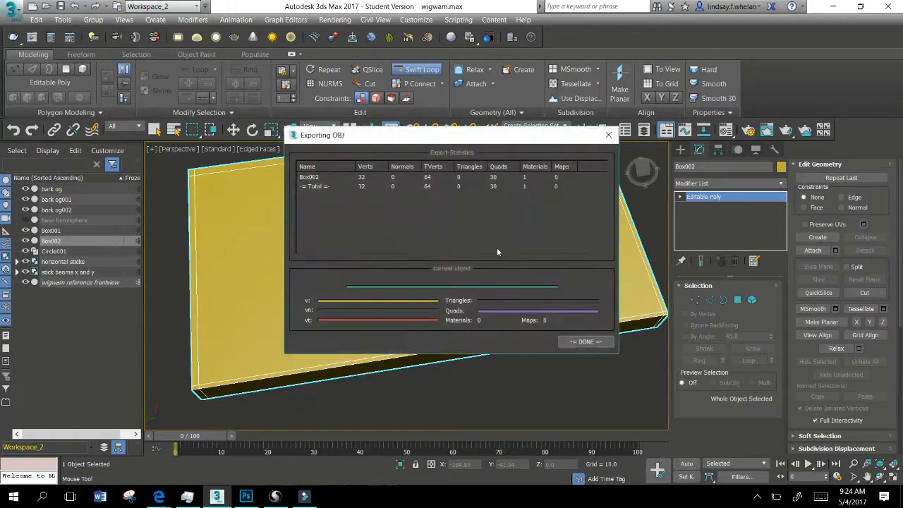
key("Return")
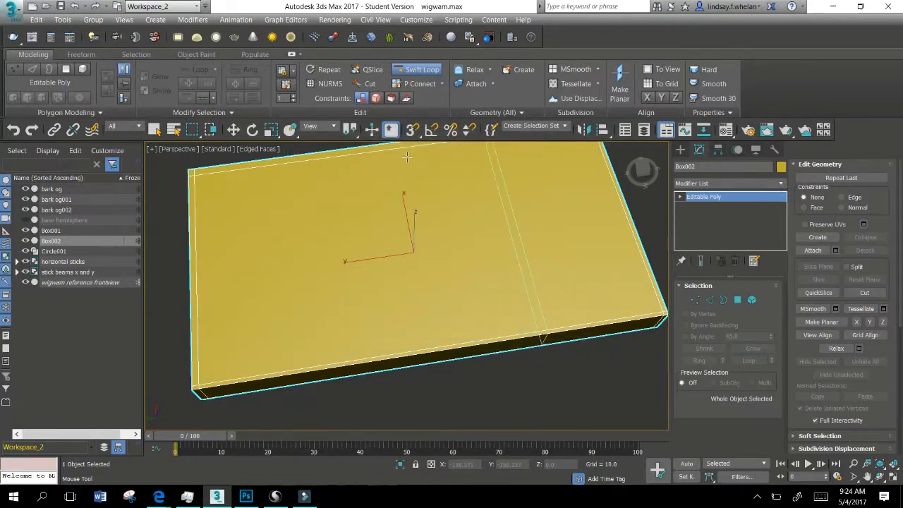
Switch to Sculptris and import bostest3.obj facing the camera as a new scene, without going to paint mode
left_click(275, 497)
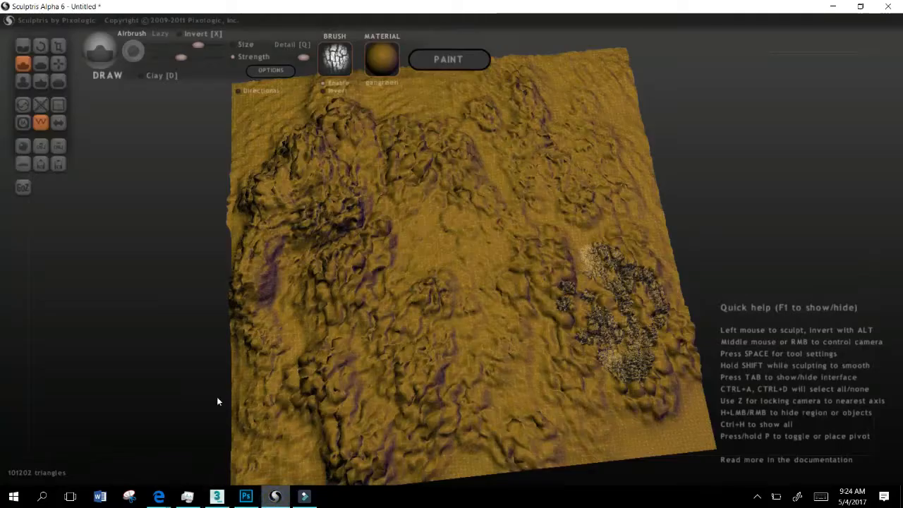
left_click(39, 117)
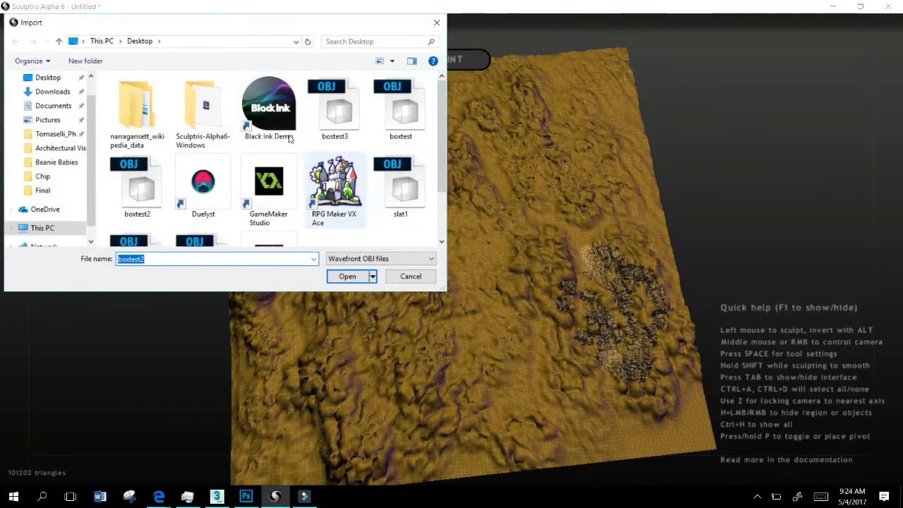
left_click(336, 110)
left_click(351, 274)
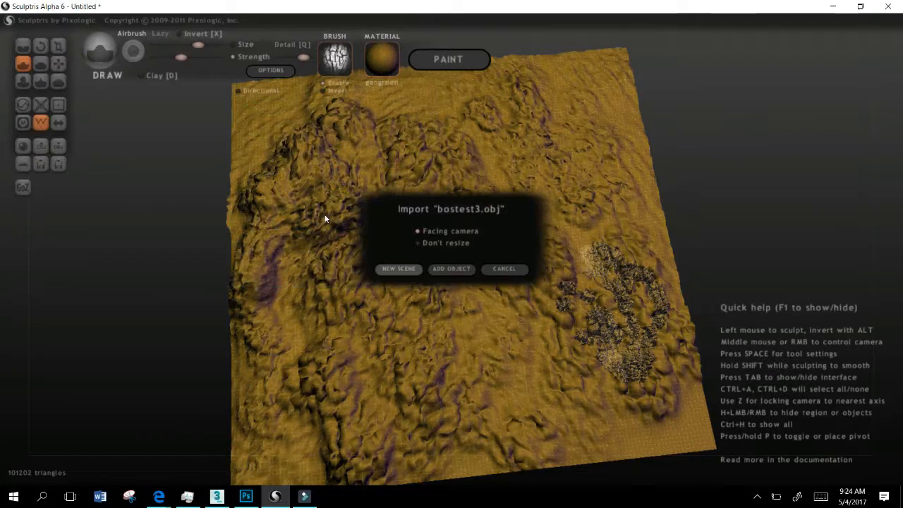
left_click(398, 269)
left_click(428, 288)
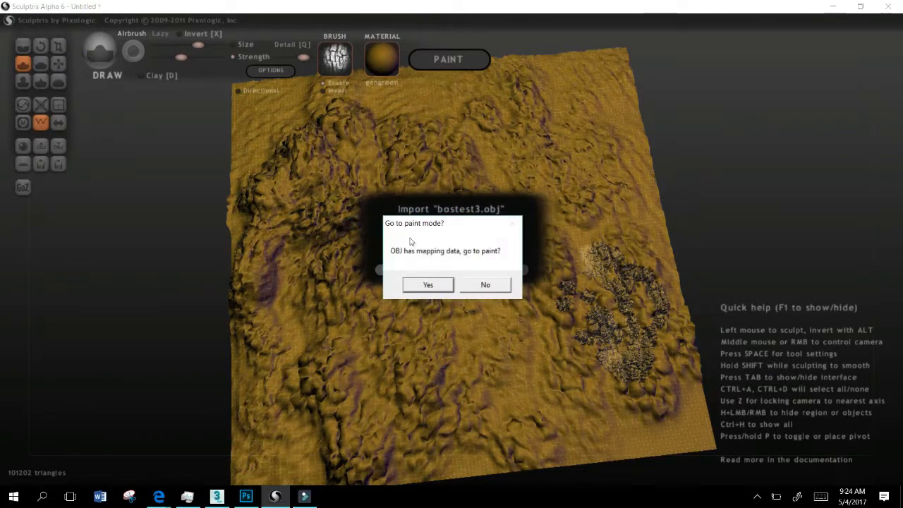
left_click(485, 284)
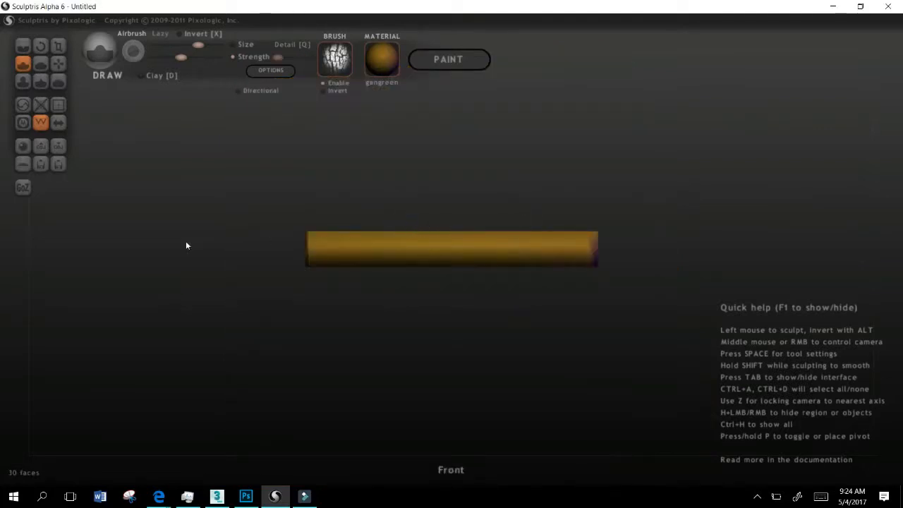
Try the green_metallic material on the imported box and view its broad face
left_click_drag(287, 234, 331, 300)
left_click(381, 59)
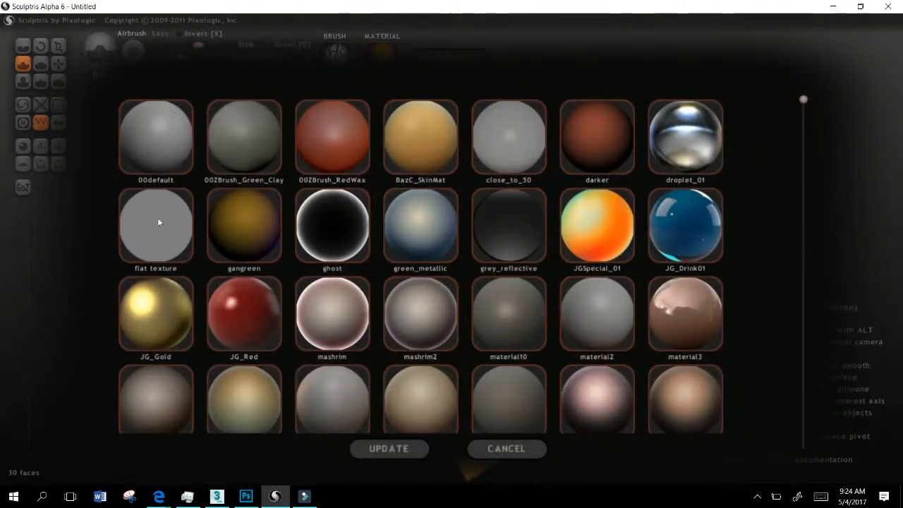
left_click(412, 220)
mouse_move(384, 238)
middle_mouse_down()
mouse_move(292, 213)
mouse_move(240, 149)
mouse_move(226, 163)
mouse_move(230, 253)
mouse_move(329, 296)
mouse_move(360, 232)
mouse_move(355, 214)
middle_mouse_up()
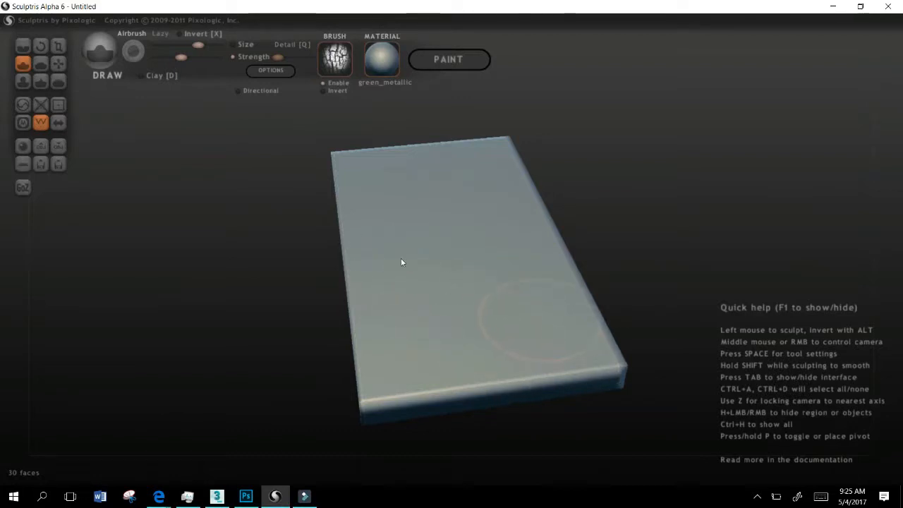
mouse_move(365, 238)
right_mouse_down()
mouse_move(340, 262)
mouse_move(358, 263)
mouse_move(353, 234)
right_mouse_up()
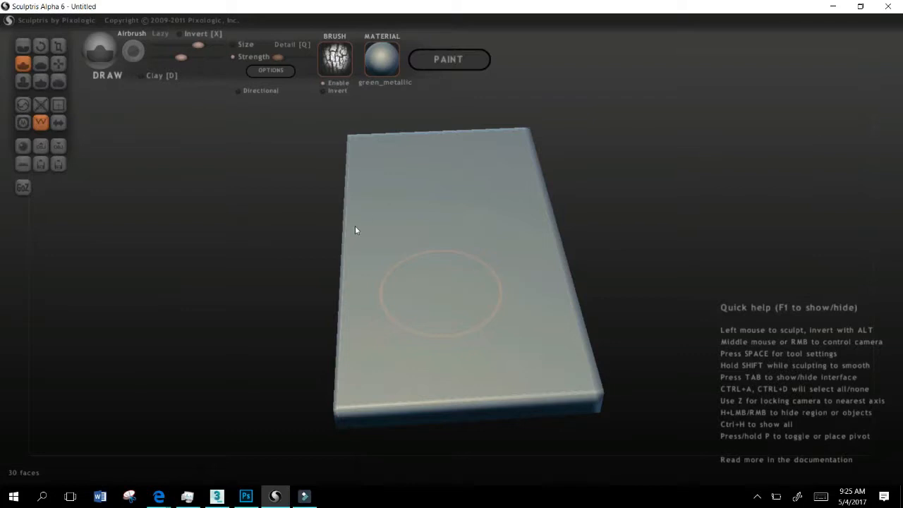
mouse_move(384, 235)
right_mouse_down()
mouse_move(369, 253)
mouse_move(364, 283)
mouse_move(361, 276)
right_mouse_up()
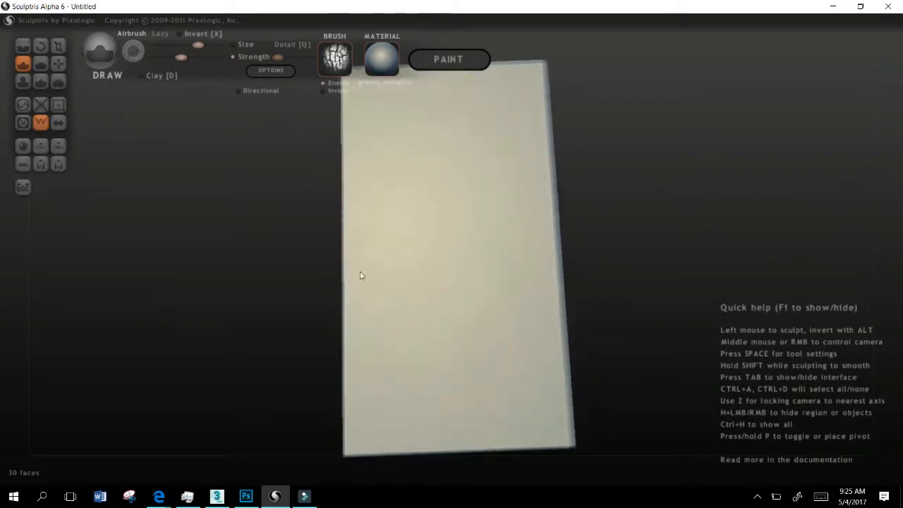
Try the 00ZBrush_RedWax, mashrim2 and JG_Drink01 materials on the box
left_click(381, 57)
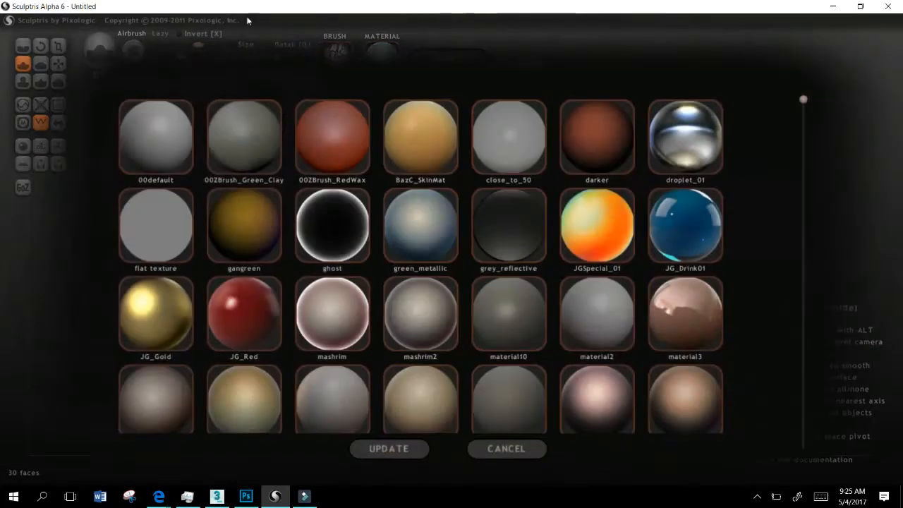
left_click(342, 144)
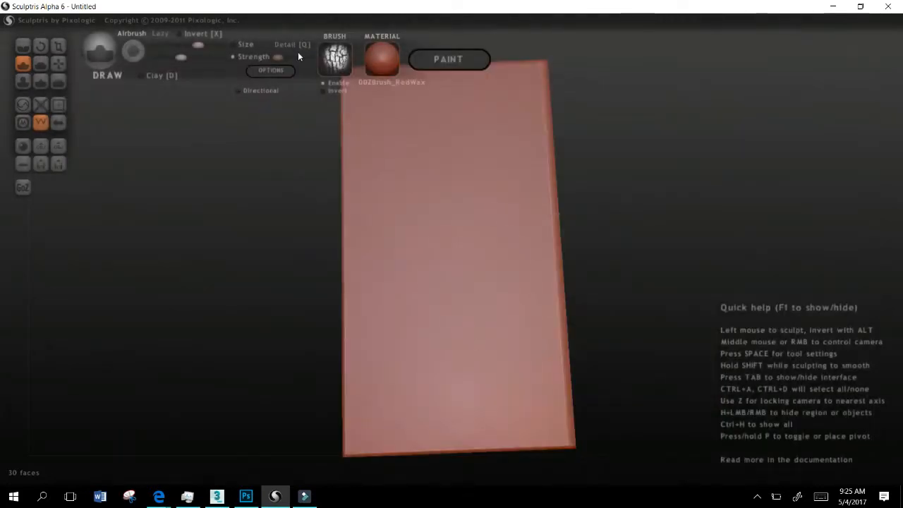
left_click(382, 57)
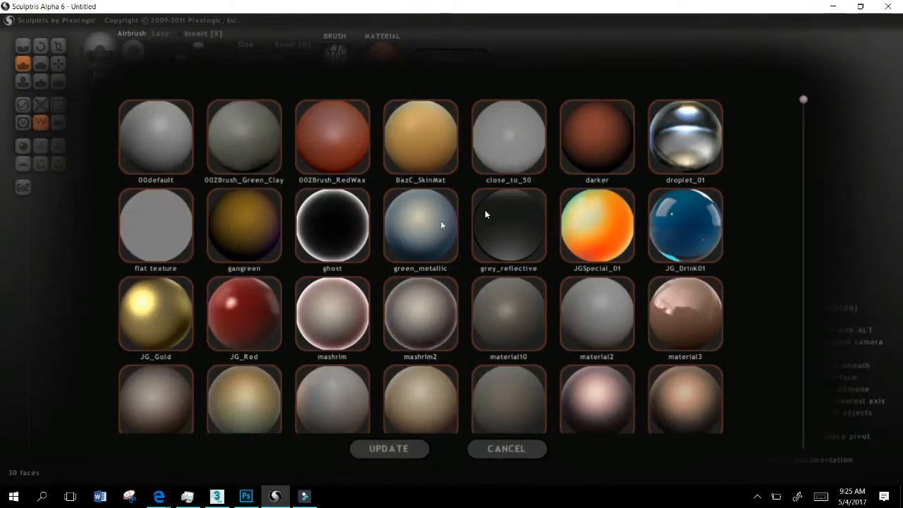
left_click(413, 319)
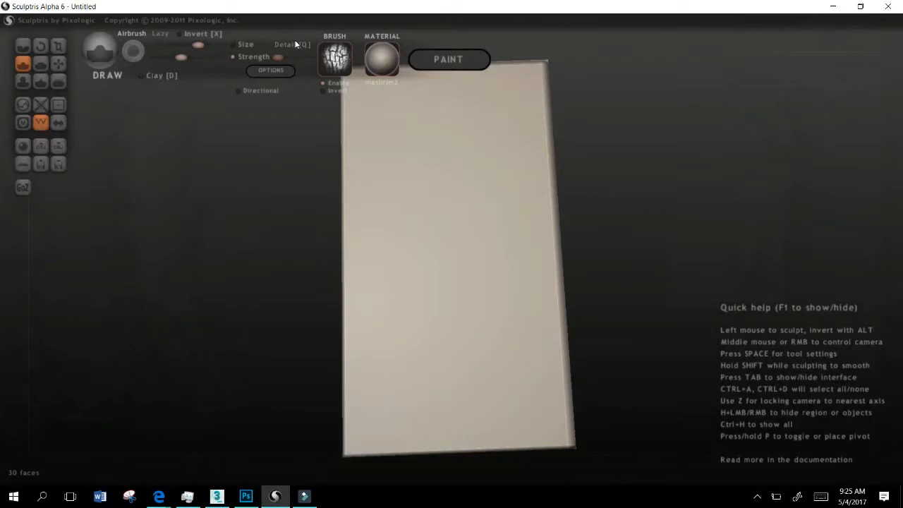
left_click(378, 53)
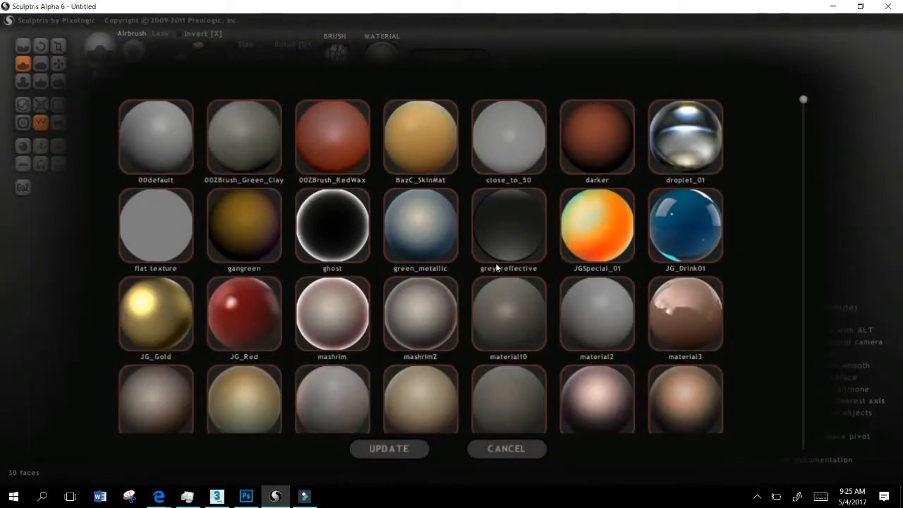
left_click(680, 240)
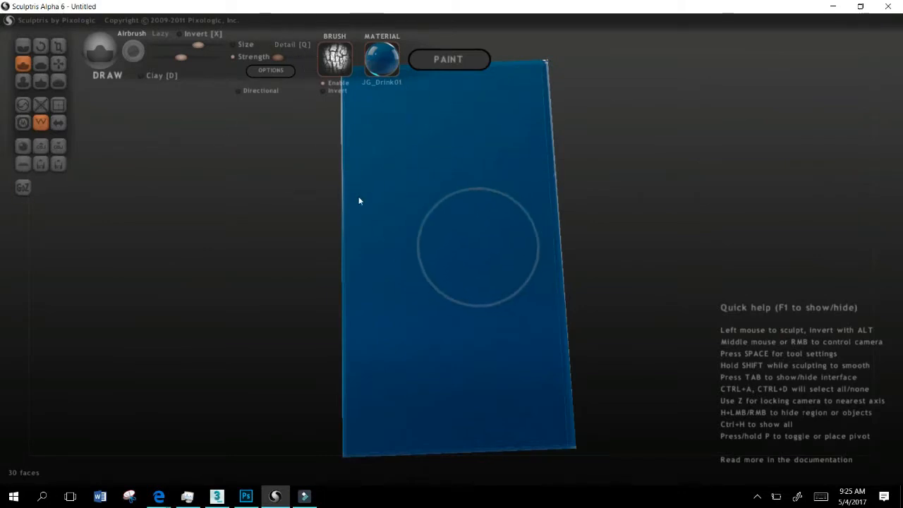
Subdivide the whole box six times and check its dense mesh from several angles
mouse_move(419, 214)
left_mouse_down()
mouse_move(343, 176)
mouse_move(306, 203)
mouse_move(385, 158)
mouse_move(328, 194)
left_mouse_up()
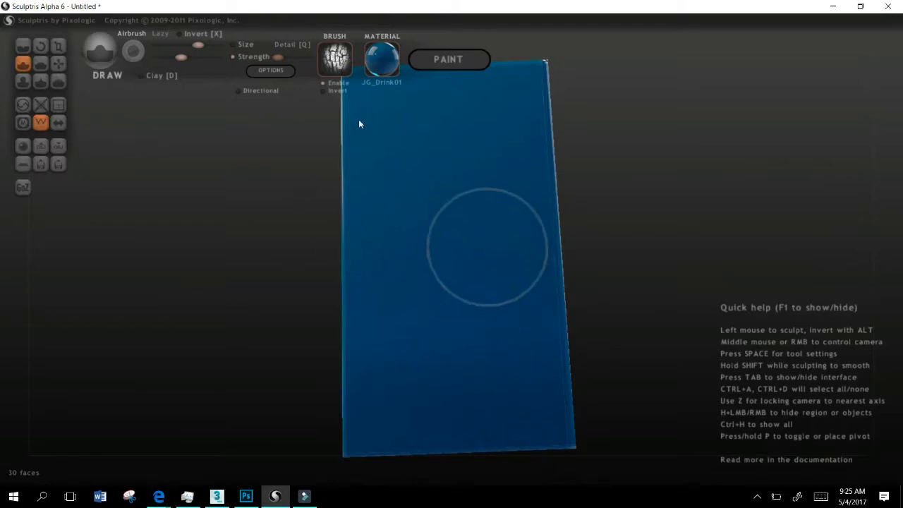
left_click(50, 87)
left_click(50, 87)
left_click(50, 87)
left_click(50, 87)
left_click(50, 87)
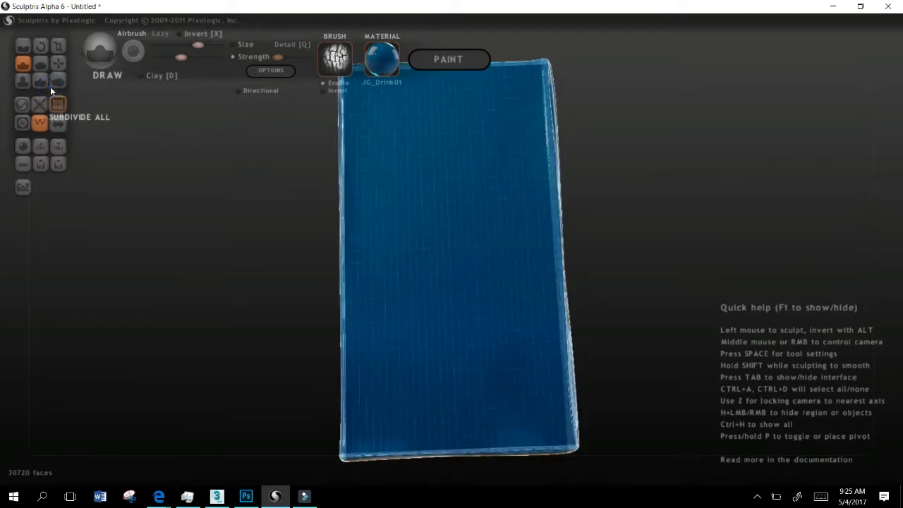
left_click(49, 91)
middle_click_drag(344, 163, 214, 183)
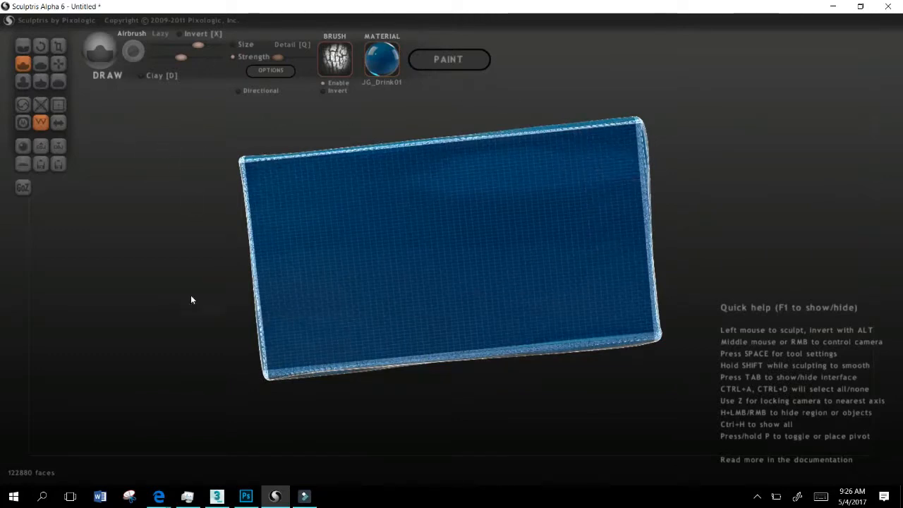
middle_click_drag(194, 275, 222, 156)
mouse_move(184, 226)
middle_mouse_down()
mouse_move(235, 254)
mouse_move(260, 318)
mouse_move(319, 264)
mouse_move(324, 278)
mouse_move(305, 287)
middle_mouse_up()
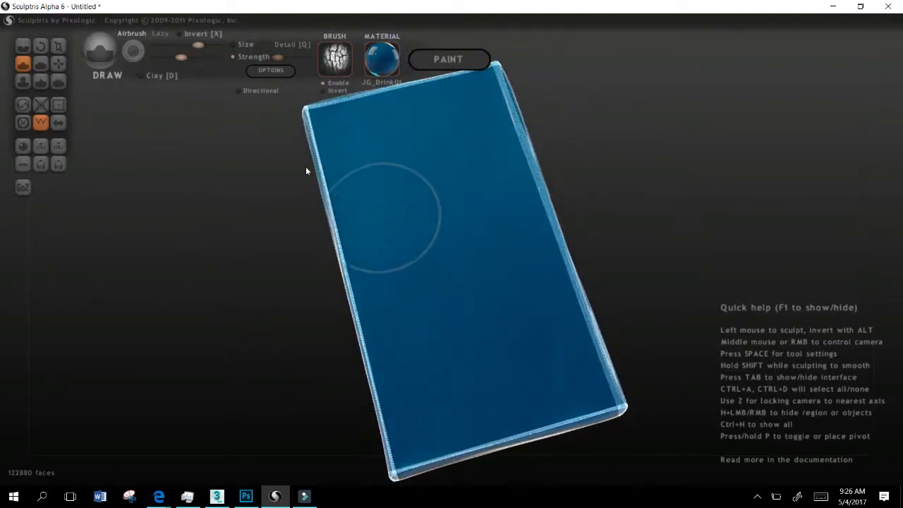
middle_click_drag(305, 167, 289, 191)
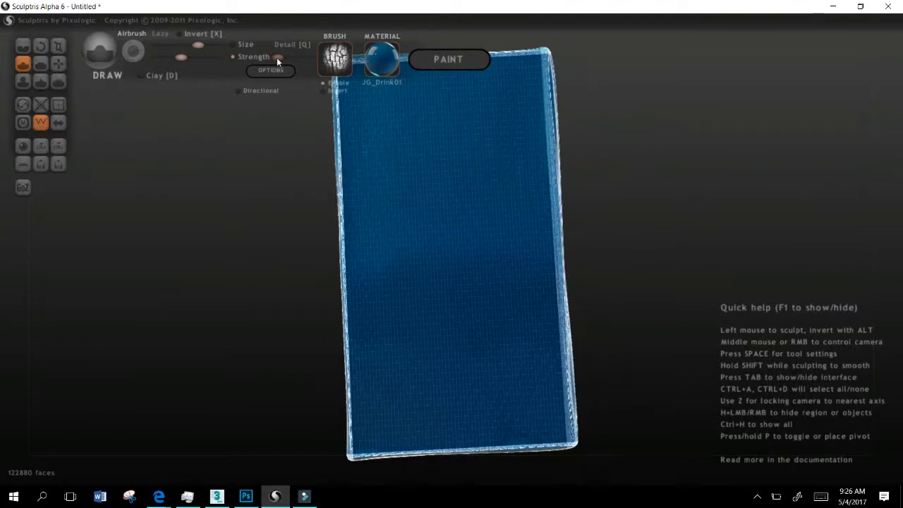
Raise the brush strength and detail, and sculpt bark texture across the middle of the box's broad face and its long edges
left_click_drag(232, 44, 248, 49)
left_click(158, 45)
mouse_move(157, 41)
left_mouse_down()
mouse_move(151, 34)
mouse_move(160, 50)
left_mouse_up()
left_click(161, 36)
mouse_move(394, 165)
left_mouse_down()
mouse_move(393, 276)
mouse_move(411, 324)
left_mouse_up()
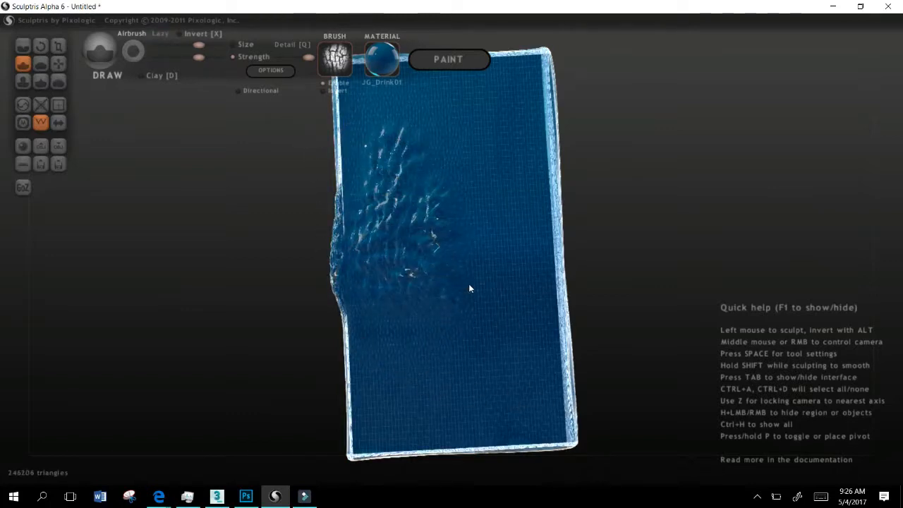
right_click_drag(417, 296, 476, 264)
mouse_move(380, 216)
right_mouse_down()
mouse_move(353, 210)
mouse_move(395, 243)
right_mouse_up()
mouse_move(495, 319)
left_mouse_down()
mouse_move(480, 317)
mouse_move(536, 276)
mouse_move(463, 343)
mouse_move(425, 328)
mouse_move(431, 389)
mouse_move(468, 447)
mouse_move(338, 302)
mouse_move(448, 237)
mouse_move(468, 111)
mouse_move(490, 165)
mouse_move(508, 276)
mouse_move(512, 205)
left_mouse_up()
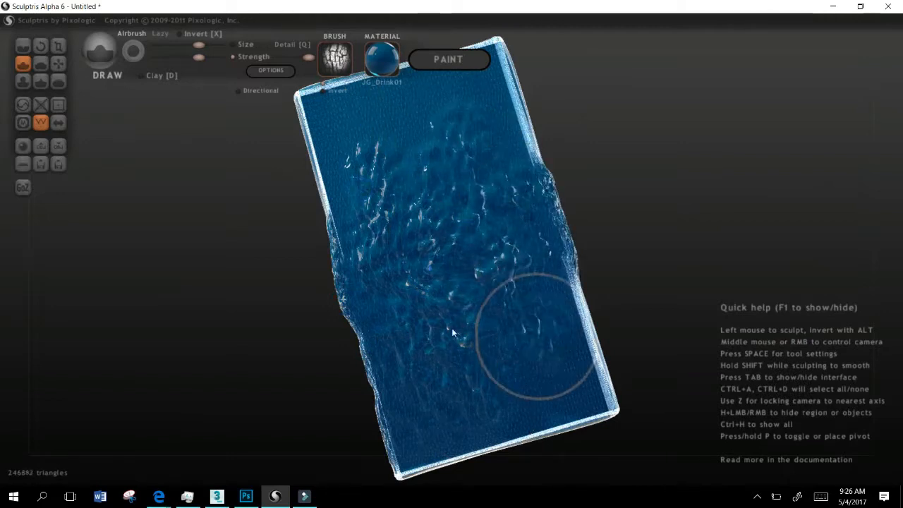
Try material10 on the textured box and tilt the view to judge the relief
mouse_move(414, 268)
middle_mouse_down()
mouse_move(338, 270)
mouse_move(245, 223)
mouse_move(258, 264)
mouse_move(295, 273)
middle_mouse_up()
left_click(382, 60)
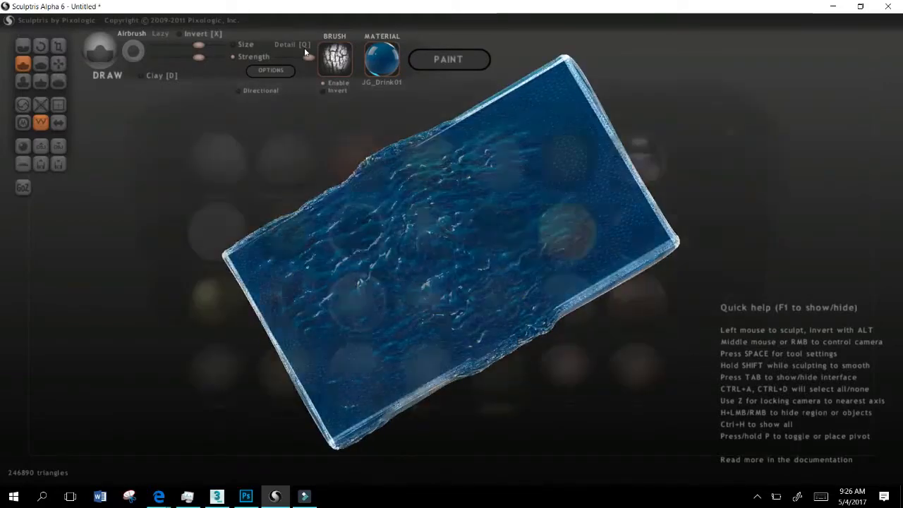
left_click(388, 254)
middle_click_drag(350, 218, 326, 118)
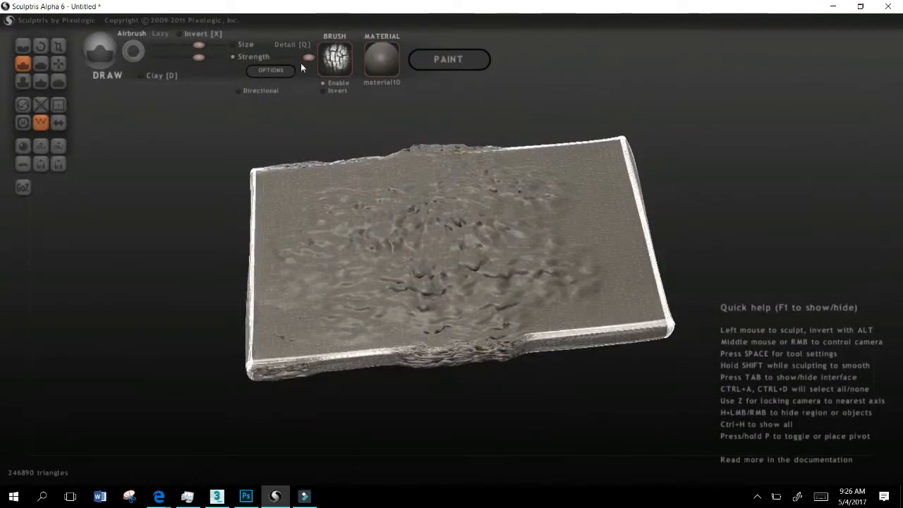
Apply material9 to the textured box
left_click(382, 59)
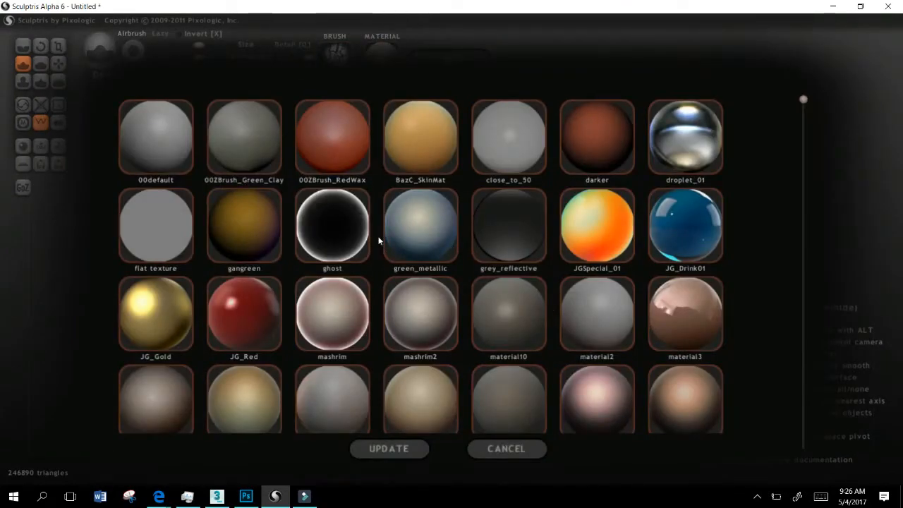
scroll(403, 239, "down", 1)
scroll(399, 230, "down", 1)
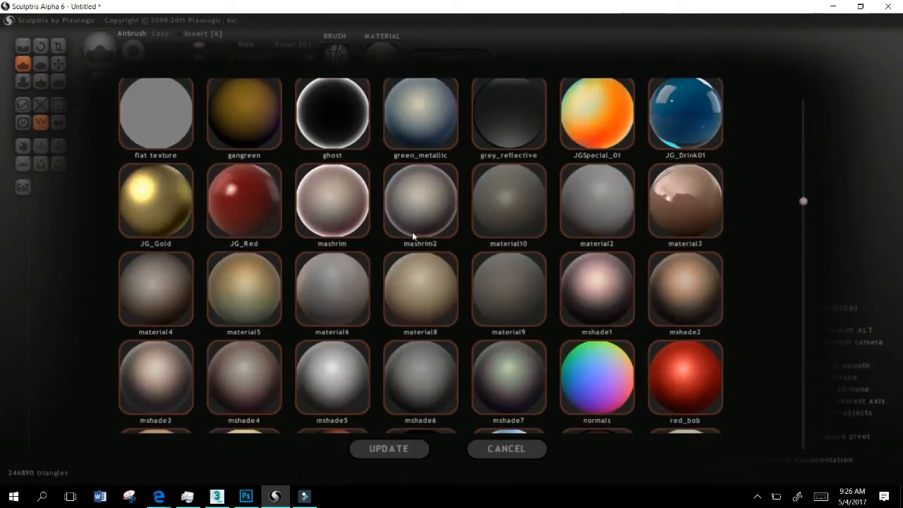
left_click(509, 289)
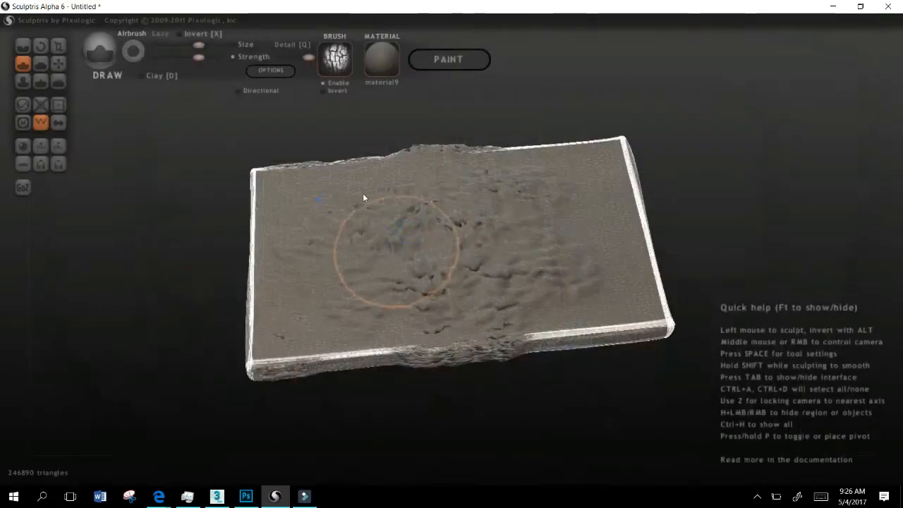
Sculpt bark texture over the smooth end of the broad face, and use a higher brush strength along its left side
mouse_move(559, 241)
left_mouse_down()
mouse_move(582, 252)
mouse_move(569, 320)
mouse_move(622, 323)
left_mouse_up()
middle_click_drag(343, 343, 349, 381)
middle_click_drag(279, 305, 324, 233)
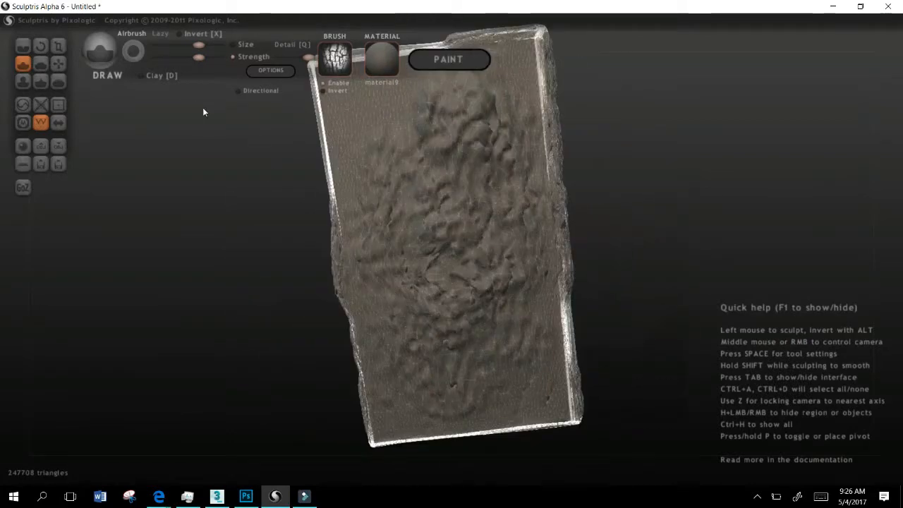
left_click(214, 57)
mouse_move(279, 130)
left_mouse_down()
mouse_move(305, 94)
mouse_move(325, 319)
left_mouse_up()
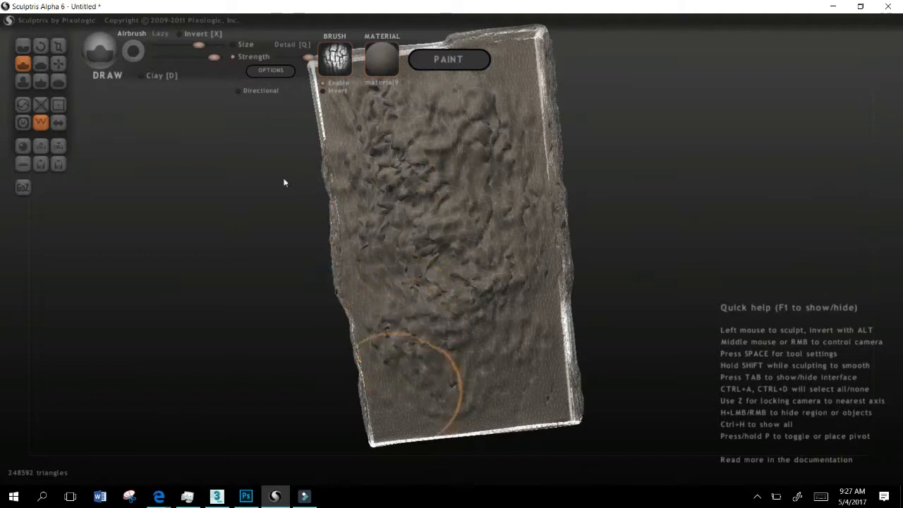
Undo the last strokes on the box's broad face and sculpt bark texture over the upper half of the opposite face
key("ctrl+z")
key("ctrl+z")
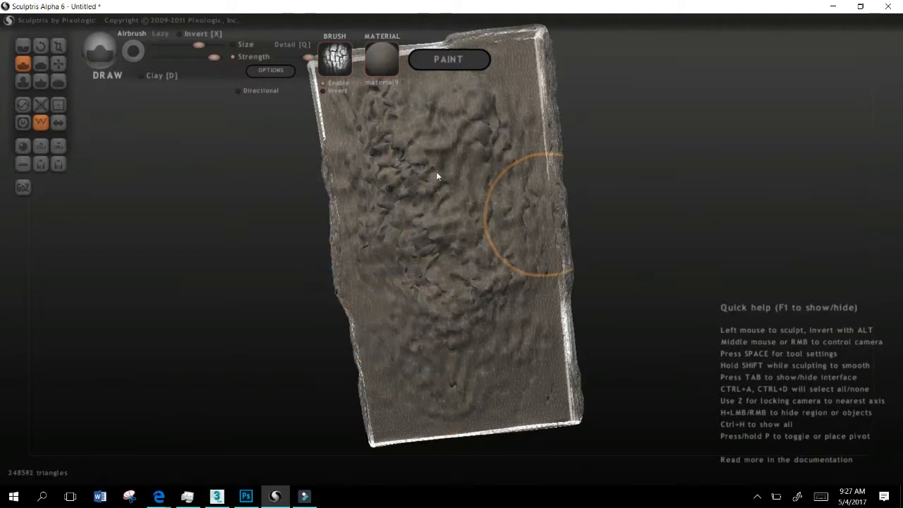
mouse_move(413, 256)
right_mouse_down()
mouse_move(306, 262)
mouse_move(349, 101)
mouse_move(426, 210)
mouse_move(439, 108)
mouse_move(378, 204)
right_mouse_up()
mouse_move(379, 203)
left_mouse_down()
mouse_move(360, 265)
mouse_move(347, 189)
mouse_move(373, 246)
mouse_move(387, 222)
left_mouse_up()
mouse_move(388, 222)
right_mouse_down()
mouse_move(377, 270)
mouse_move(334, 108)
right_mouse_up()
mouse_move(334, 107)
left_mouse_down()
mouse_move(396, 213)
mouse_move(336, 141)
mouse_move(310, 125)
mouse_move(292, 134)
mouse_move(289, 122)
mouse_move(299, 125)
mouse_move(268, 151)
mouse_move(293, 203)
mouse_move(330, 210)
left_mouse_up()
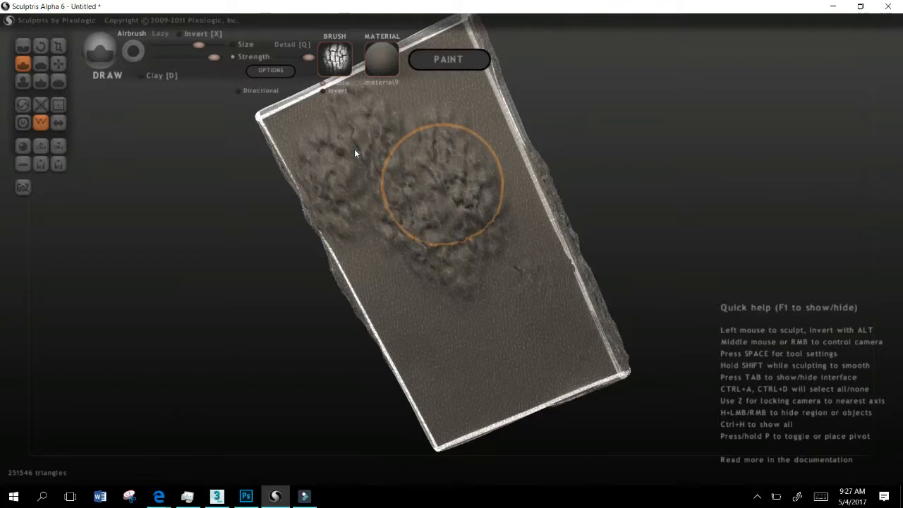
mouse_move(438, 203)
right_mouse_down()
mouse_move(395, 98)
mouse_move(353, 195)
right_mouse_up()
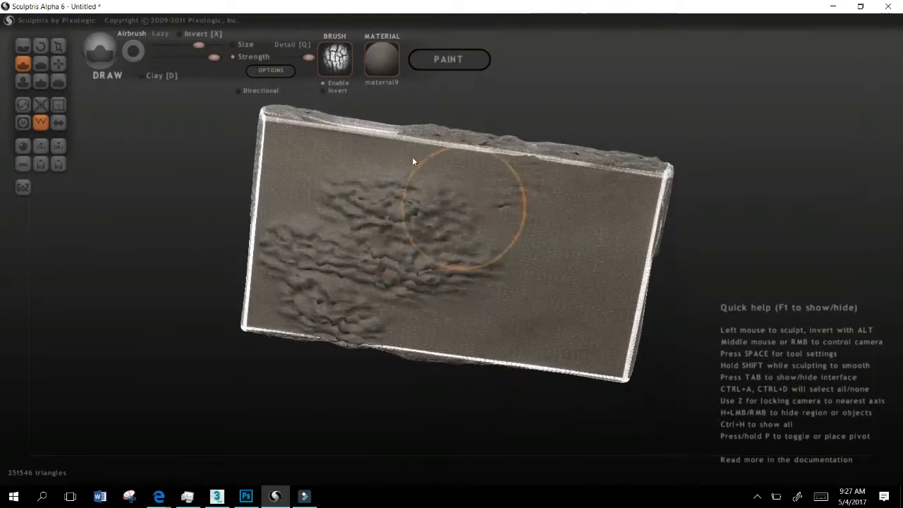
Import bostest3.obj as a new scene, discarding the current sculpt
left_click(41, 144)
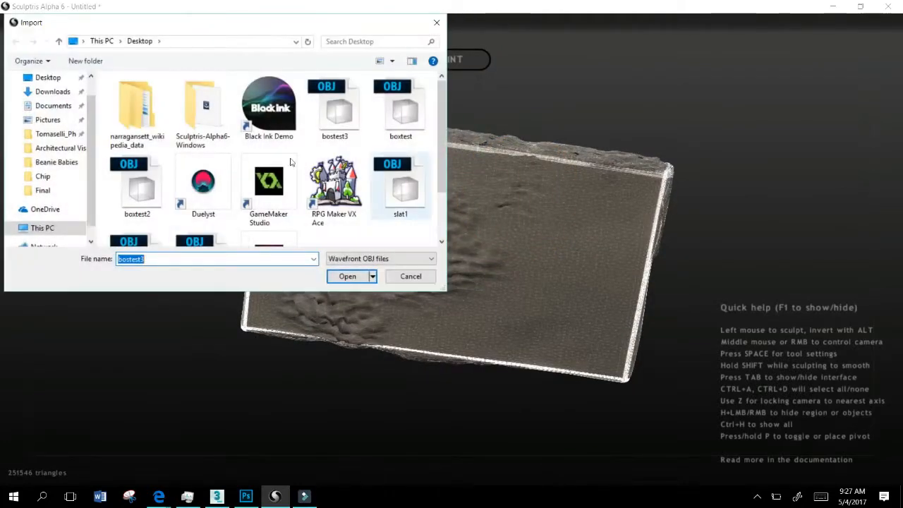
key("Return")
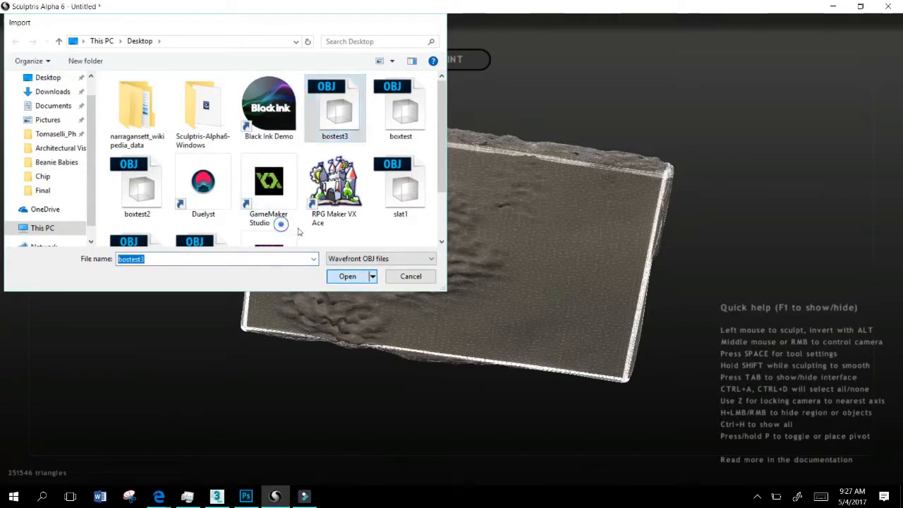
key("Return")
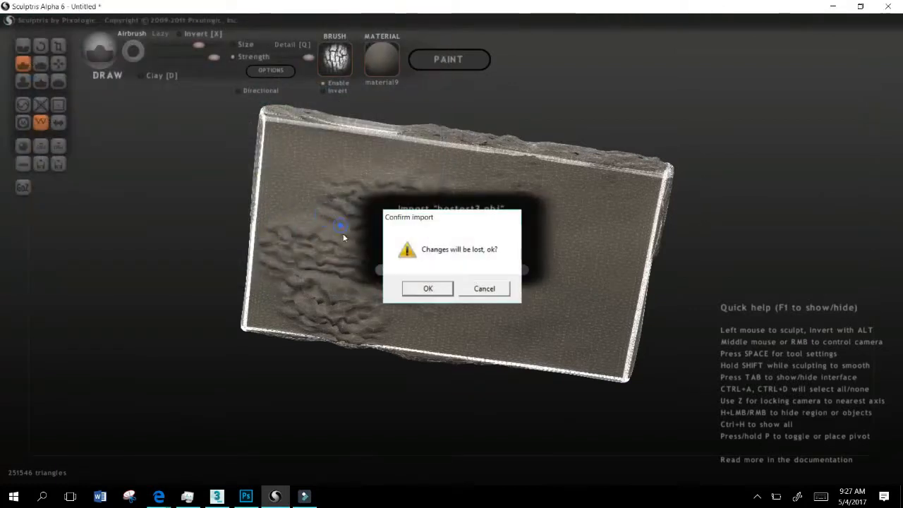
key("Return")
key("Return")
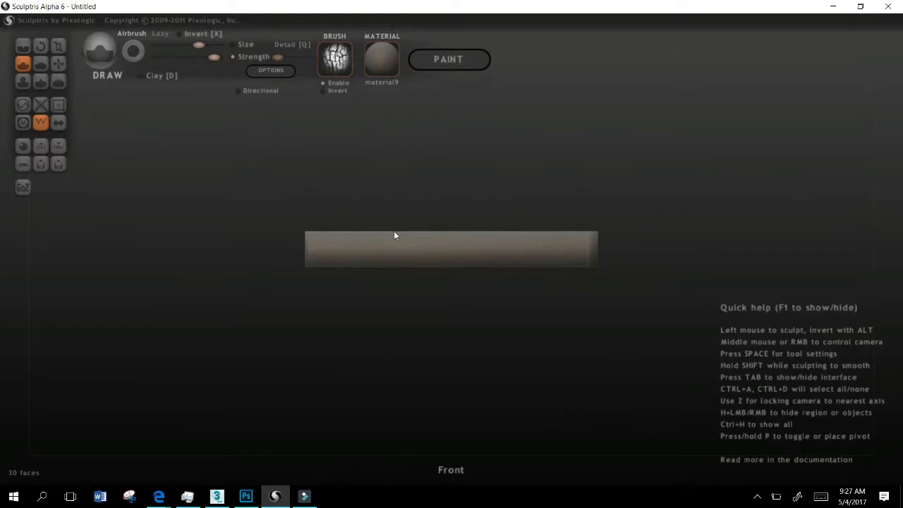
Subdivide the whole imported box five times
right_click_drag(395, 235, 405, 280)
triple_click(53, 83)
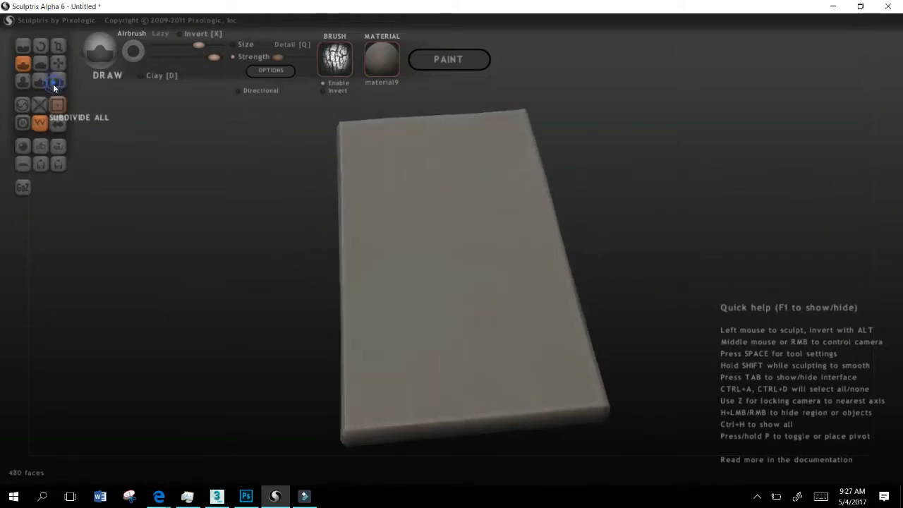
left_click(53, 83)
left_click(53, 83)
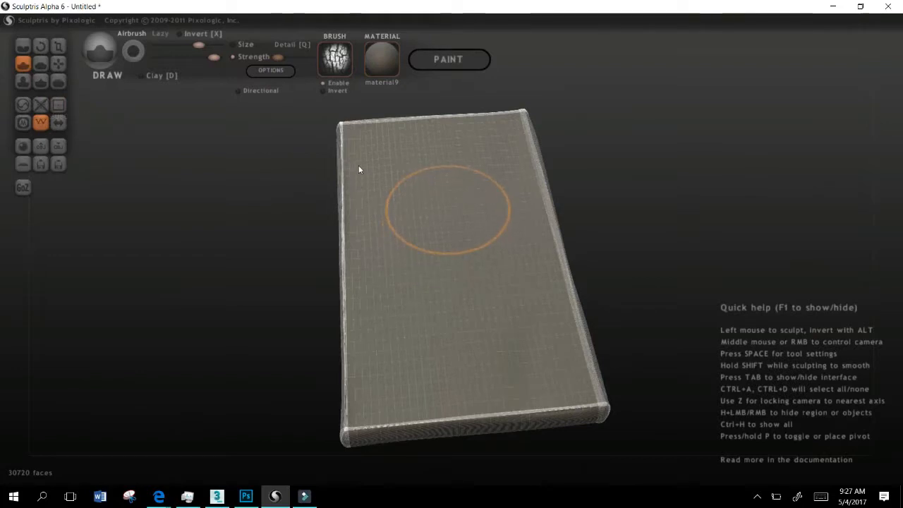
Build up heavy raised relief with the bark brush over the upper and middle part of the box's broad face
mouse_move(314, 136)
left_mouse_down()
mouse_move(317, 209)
mouse_move(343, 201)
left_mouse_up()
mouse_move(352, 246)
left_mouse_down()
mouse_move(348, 218)
mouse_move(353, 240)
left_mouse_up()
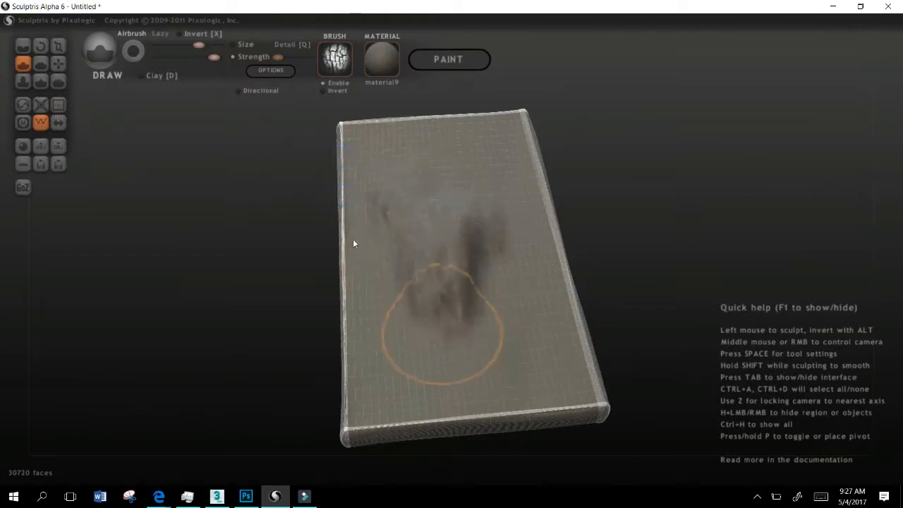
mouse_move(364, 125)
left_mouse_down()
mouse_move(369, 139)
mouse_move(317, 137)
mouse_move(310, 268)
mouse_move(388, 268)
mouse_move(383, 195)
mouse_move(412, 193)
mouse_move(402, 129)
mouse_move(368, 131)
mouse_move(325, 177)
mouse_move(369, 216)
mouse_move(285, 186)
left_mouse_up()
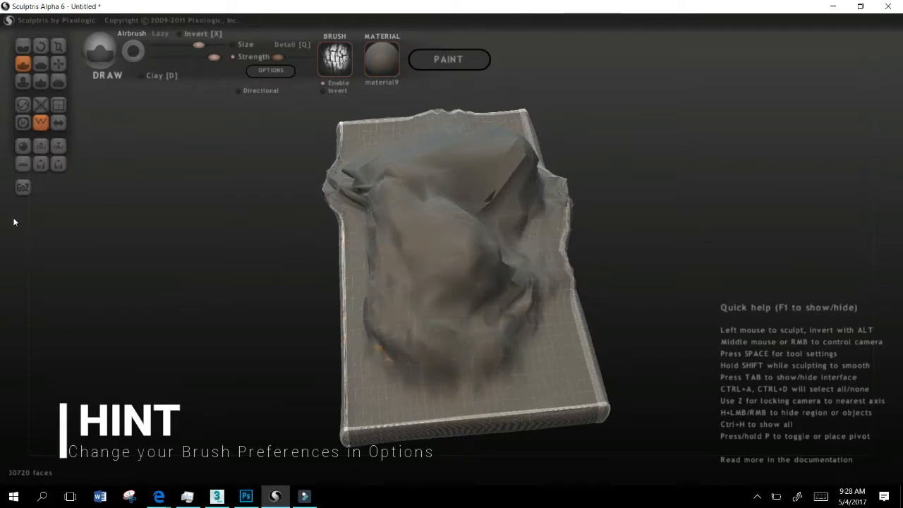
Lower the brush strength, raise the detail, and sculpt bark texture across the box's opposite broad face
mouse_move(336, 212)
middle_mouse_down()
mouse_move(343, 239)
mouse_move(386, 181)
mouse_move(438, 151)
mouse_move(458, 296)
mouse_move(332, 270)
mouse_move(291, 189)
mouse_move(172, 131)
mouse_move(346, 189)
mouse_move(332, 25)
middle_mouse_up()
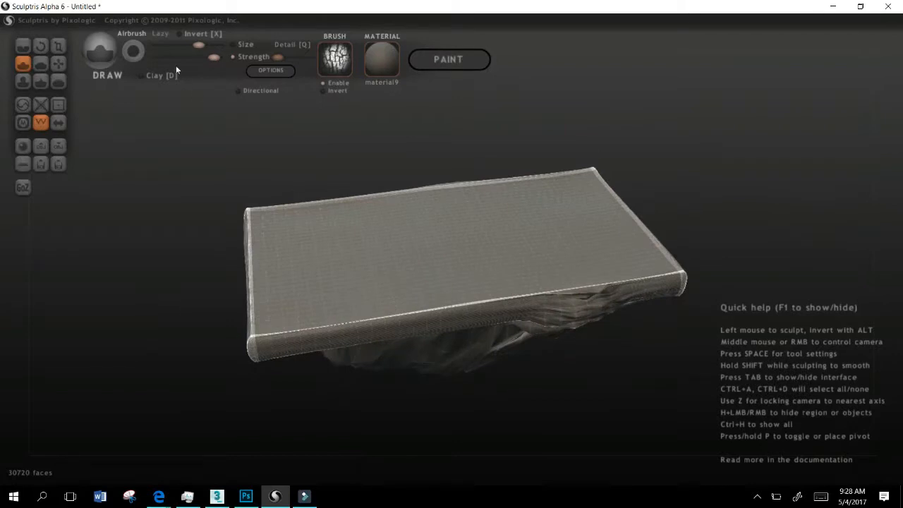
left_click_drag(163, 49, 155, 46)
left_click_drag(232, 190, 361, 208)
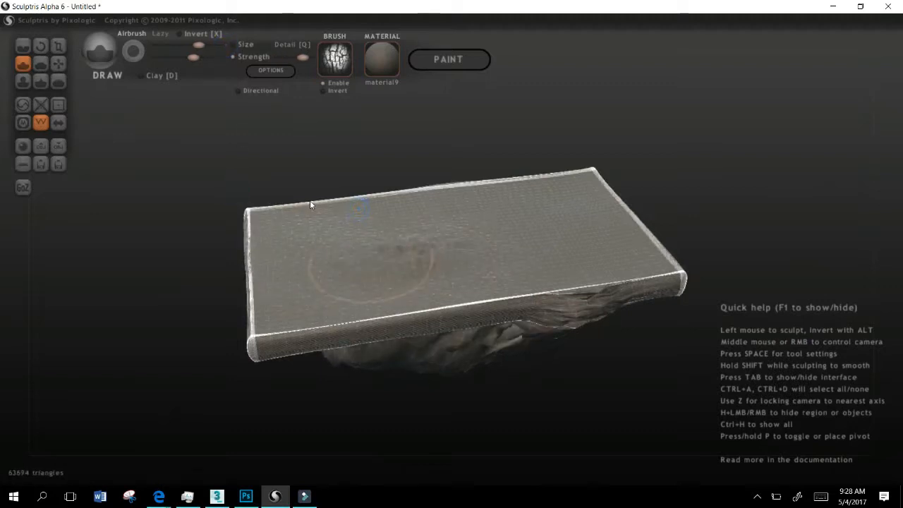
mouse_move(302, 183)
left_mouse_down()
mouse_move(394, 176)
mouse_move(417, 196)
mouse_move(414, 211)
left_mouse_up()
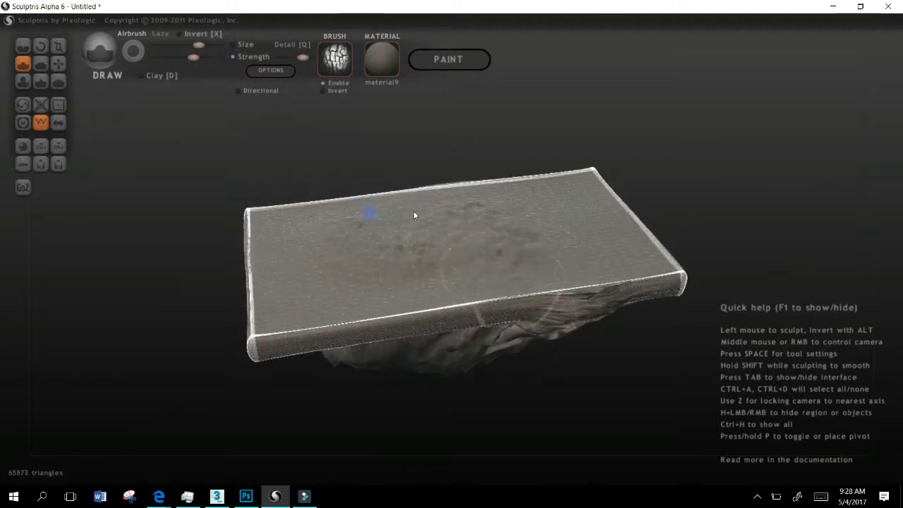
right_click_drag(386, 218, 389, 301)
mouse_move(252, 188)
left_mouse_down()
mouse_move(473, 166)
mouse_move(446, 152)
mouse_move(242, 168)
mouse_move(250, 204)
mouse_move(242, 234)
mouse_move(349, 210)
mouse_move(325, 193)
mouse_move(419, 210)
mouse_move(483, 202)
mouse_move(484, 189)
left_mouse_up()
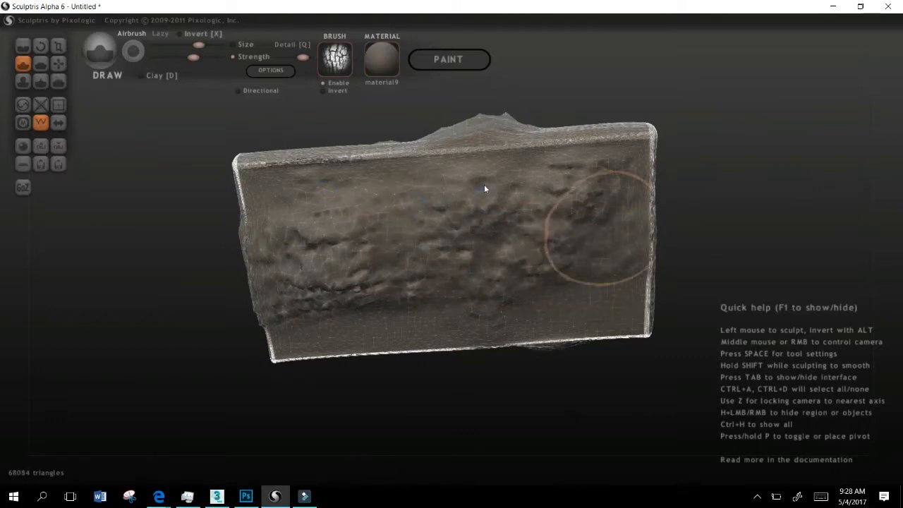
Inspect the box's relief from the side and check the brush settings in the sculpt options
mouse_move(336, 244)
right_mouse_down()
mouse_move(328, 133)
mouse_move(373, 280)
mouse_move(315, 231)
right_mouse_up()
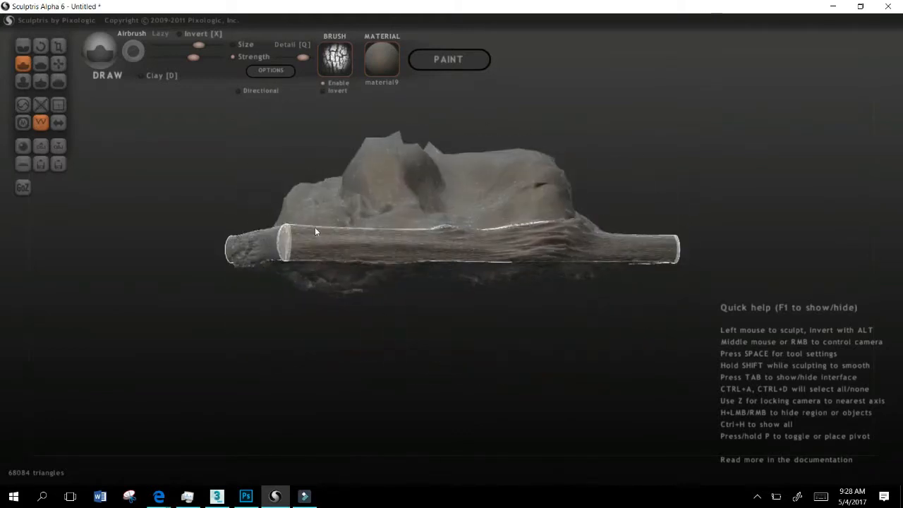
right_click_drag(300, 188, 281, 122)
left_click(270, 69)
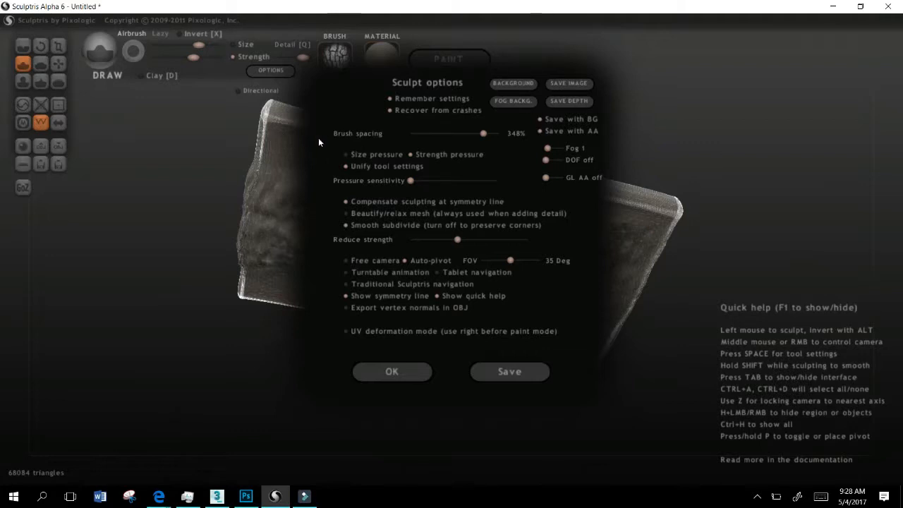
left_click(389, 111)
key("Return")
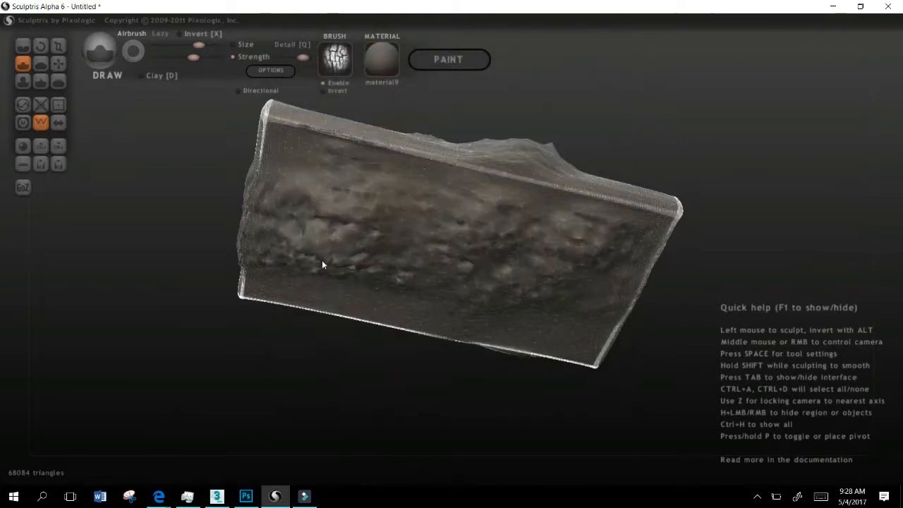
Deepen the bark texture along the length of the broad face and out to its short edge
right_click_drag(321, 264, 323, 188)
mouse_move(240, 217)
left_mouse_down()
mouse_move(343, 247)
mouse_move(345, 181)
mouse_move(407, 250)
mouse_move(510, 262)
mouse_move(298, 246)
mouse_move(433, 210)
mouse_move(375, 238)
mouse_move(400, 254)
mouse_move(479, 253)
mouse_move(459, 223)
mouse_move(463, 192)
mouse_move(434, 208)
left_mouse_up()
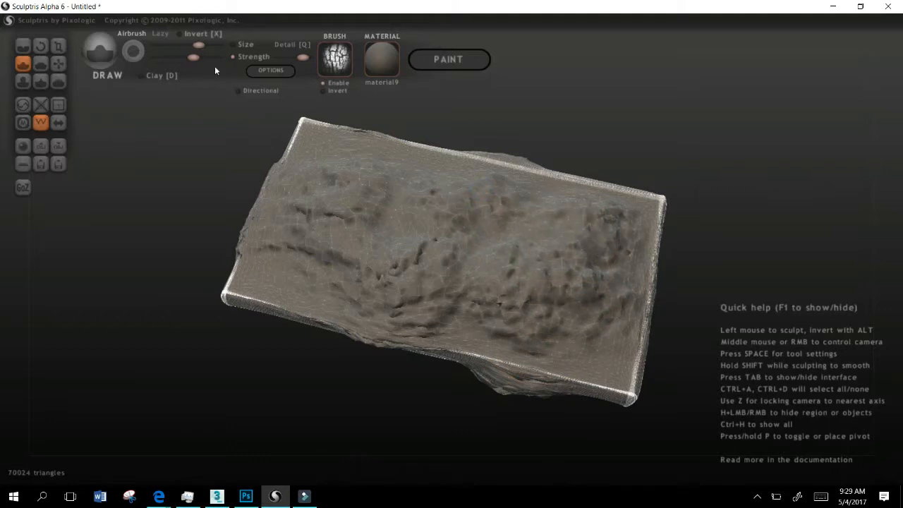
mouse_move(332, 240)
left_mouse_down()
mouse_move(245, 208)
mouse_move(210, 230)
left_mouse_up()
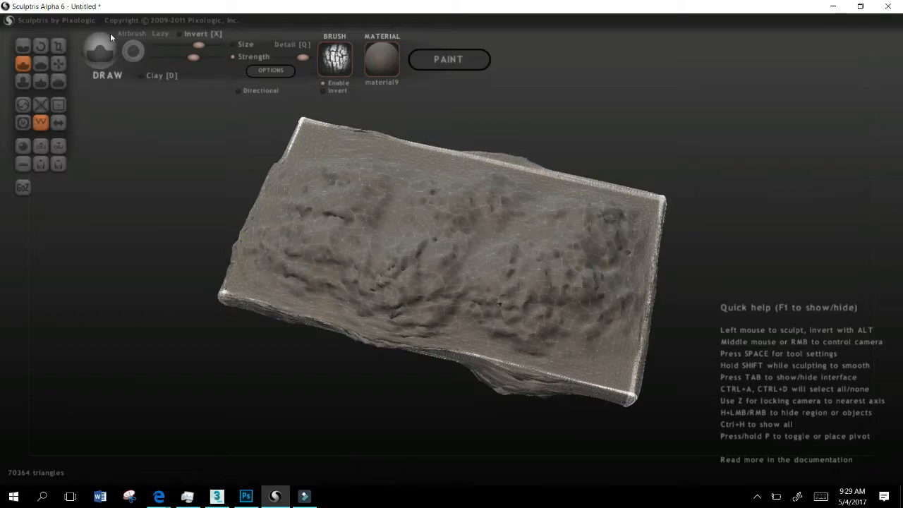
Import bostest3.obj again as a new scene, discarding the textured box
left_click(31, 119)
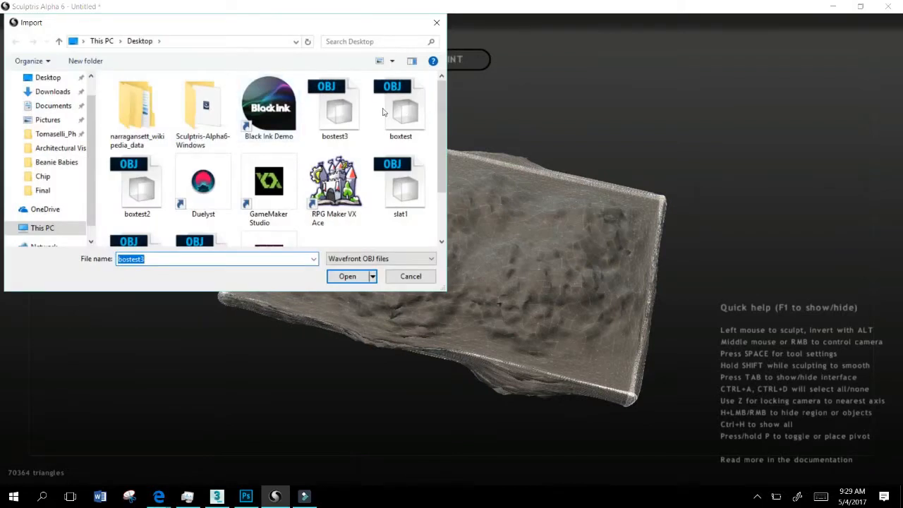
left_click(335, 107)
key("Return")
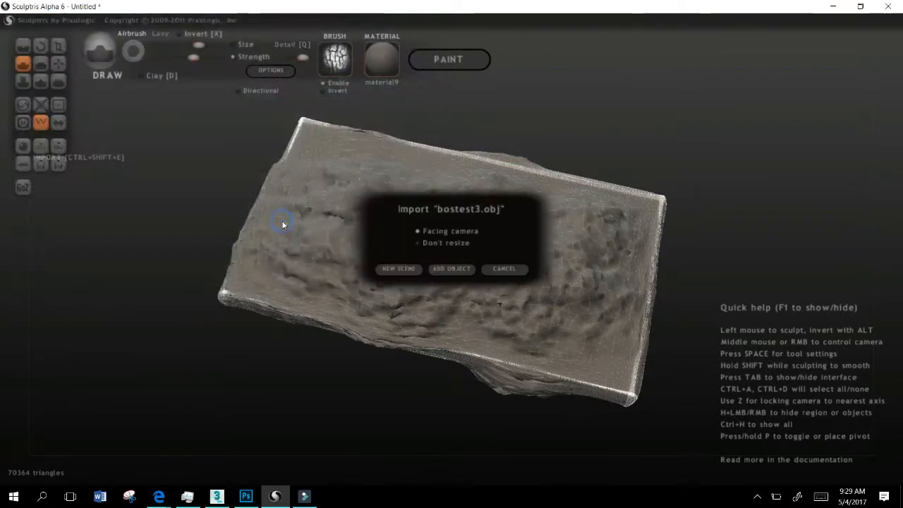
key("Return")
key("Return")
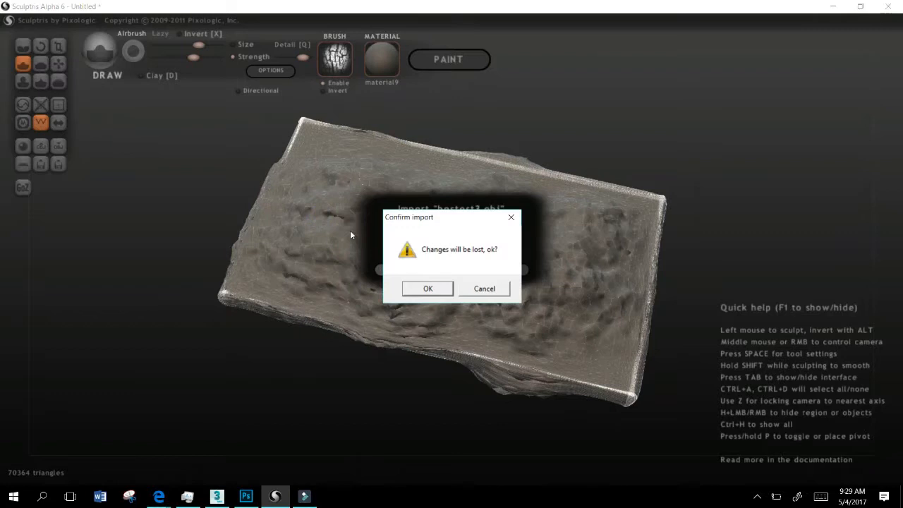
key("n")
Subdivide the whole fresh box until its broad face has a dense, even mesh
middle_click_drag(373, 209, 374, 402)
left_click(53, 87)
left_click(53, 88)
left_click(53, 87)
left_click(53, 88)
left_click(51, 87)
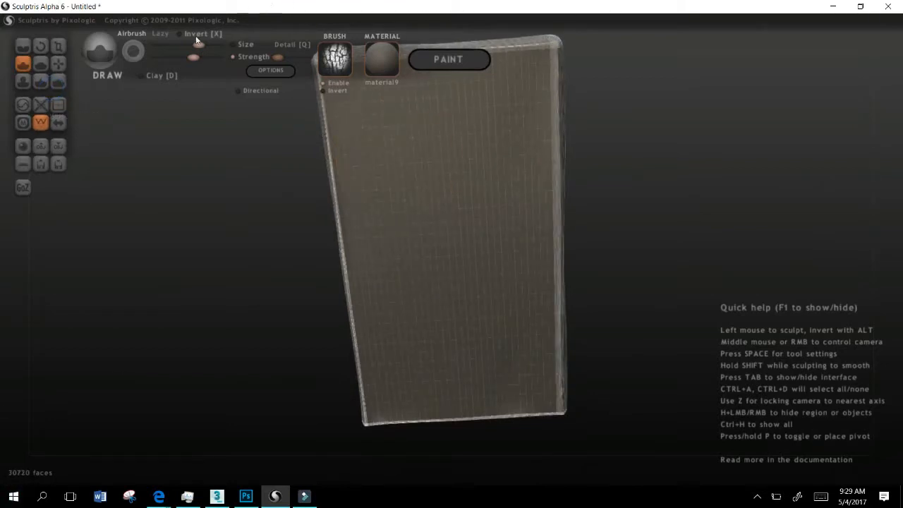
Turn on Clay for the Draw brush and raise the detail, undoing the test stroke on the broad face
left_click(114, 61)
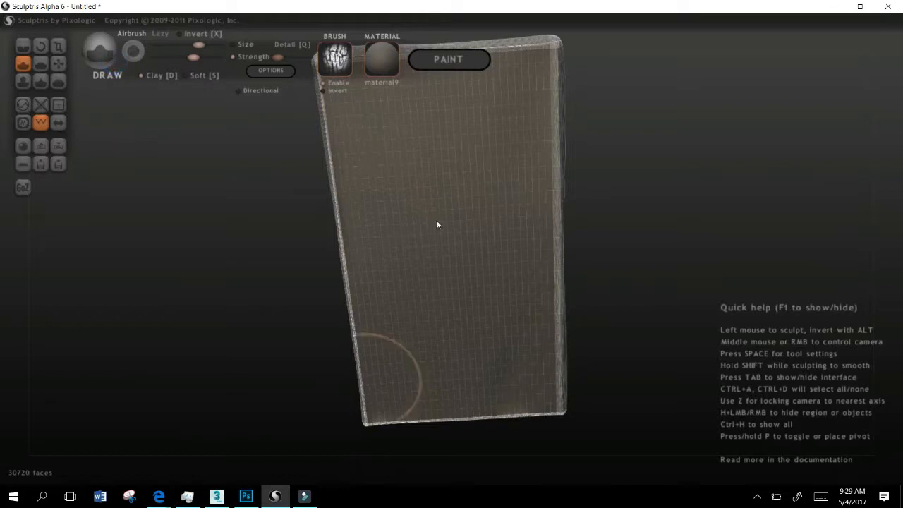
mouse_move(347, 207)
left_mouse_down()
mouse_move(340, 132)
mouse_move(311, 146)
mouse_move(306, 204)
mouse_move(389, 228)
left_mouse_up()
left_click(243, 46)
key("ctrl+z")
key("ctrl+z")
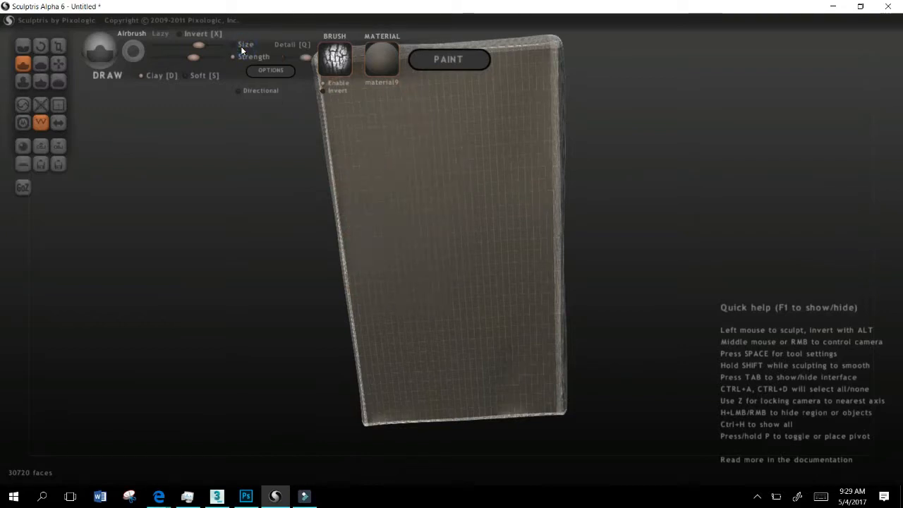
Sculpt bark texture on the box's broad face with the Clay brush, increasing the brush strength partway through
left_click_drag(327, 134, 335, 216)
mouse_move(337, 184)
left_mouse_down()
mouse_move(352, 270)
mouse_move(403, 261)
mouse_move(381, 214)
mouse_move(375, 134)
mouse_move(316, 165)
mouse_move(334, 178)
left_mouse_up()
left_click(211, 58)
mouse_move(363, 241)
left_mouse_down()
mouse_move(373, 284)
mouse_move(413, 275)
left_mouse_up()
left_click_drag(430, 358, 433, 362)
mouse_move(333, 292)
left_mouse_down()
mouse_move(314, 296)
mouse_move(413, 261)
mouse_move(409, 140)
mouse_move(393, 106)
mouse_move(353, 80)
mouse_move(330, 169)
mouse_move(358, 135)
mouse_move(365, 230)
mouse_move(415, 313)
mouse_move(395, 289)
mouse_move(356, 319)
mouse_move(308, 329)
mouse_move(286, 192)
mouse_move(292, 138)
mouse_move(354, 263)
left_mouse_up()
Turn off Clay and sculpt raised bark texture over the middle of the box's untouched opposite face
middle_click_drag(353, 263, 471, 182)
middle_click_drag(367, 211, 385, 5)
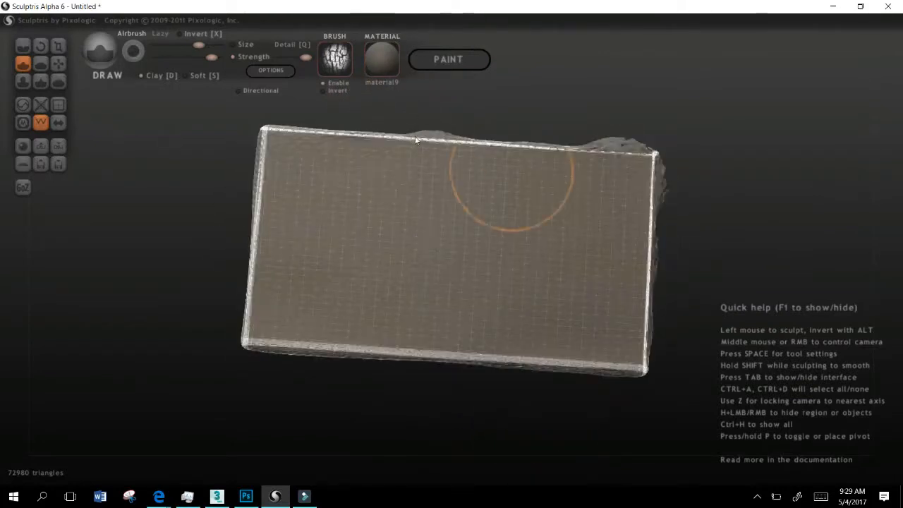
key("d")
mouse_move(310, 198)
left_mouse_down()
mouse_move(541, 238)
mouse_move(346, 192)
mouse_move(383, 266)
mouse_move(433, 284)
left_mouse_up()
mouse_move(347, 231)
left_mouse_down()
mouse_move(438, 246)
mouse_move(408, 182)
mouse_move(266, 157)
left_mouse_up()
mouse_move(359, 185)
middle_mouse_down()
mouse_move(421, 176)
mouse_move(489, 249)
mouse_move(458, 154)
mouse_move(245, 57)
middle_mouse_up()
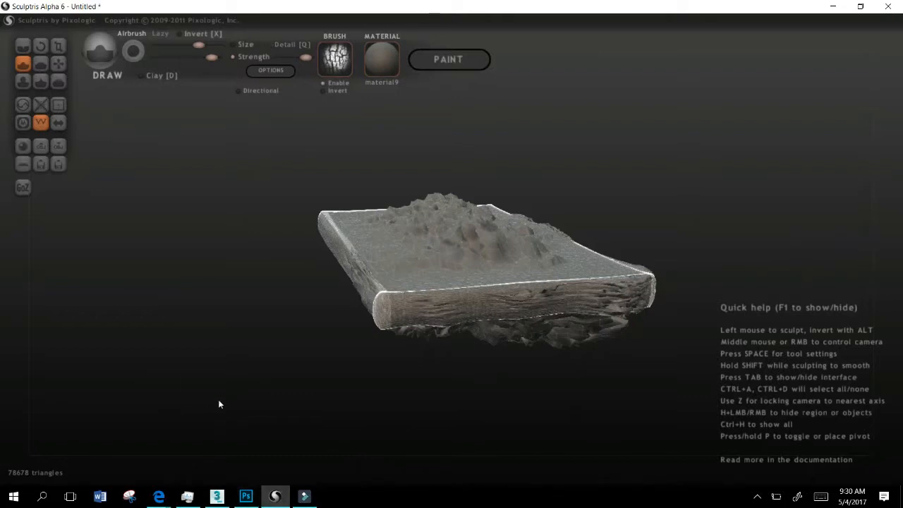
Switch to Photoshop to look at the cracked bark brush image, and return to Sculptris
key("alt+Tab")
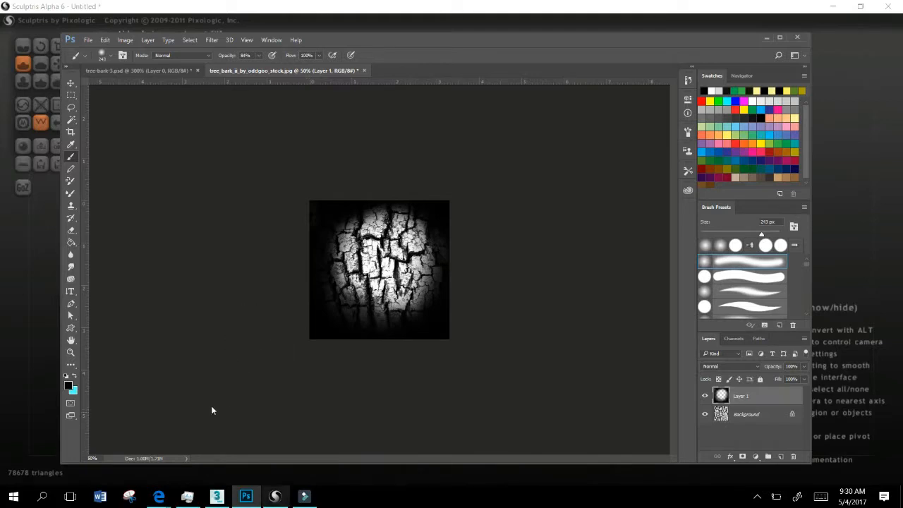
key("alt+Tab")
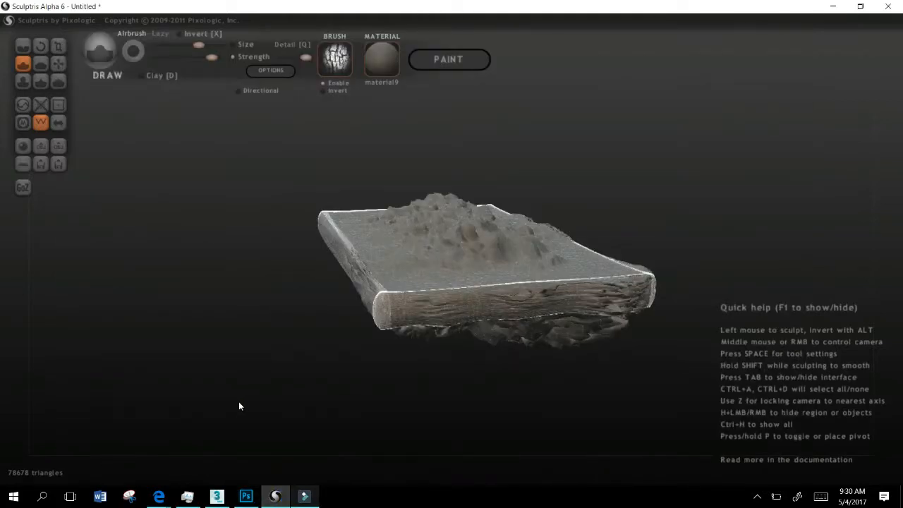
key("alt+Tab")
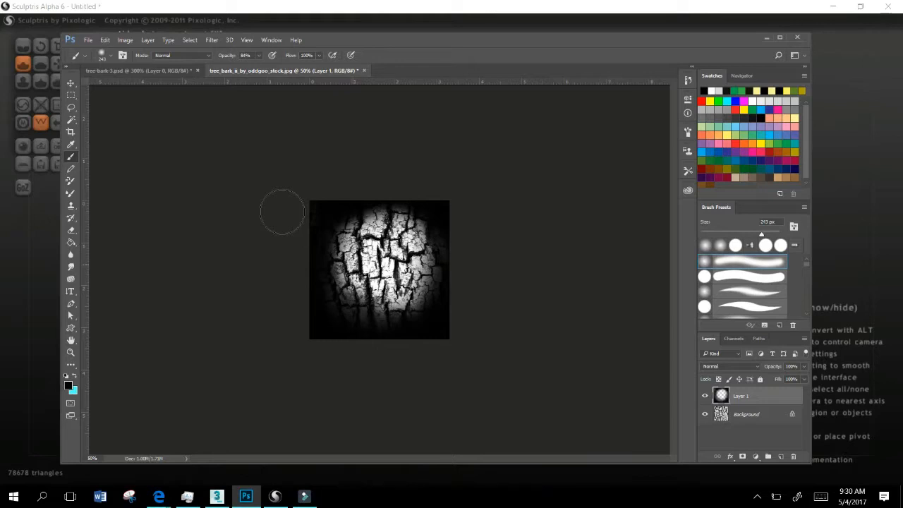
left_click(616, 31)
Create a sphere in a new scene, discarding the textured box
mouse_move(391, 163)
middle_mouse_down()
mouse_move(374, 256)
mouse_move(317, 261)
middle_mouse_up()
left_click(23, 123)
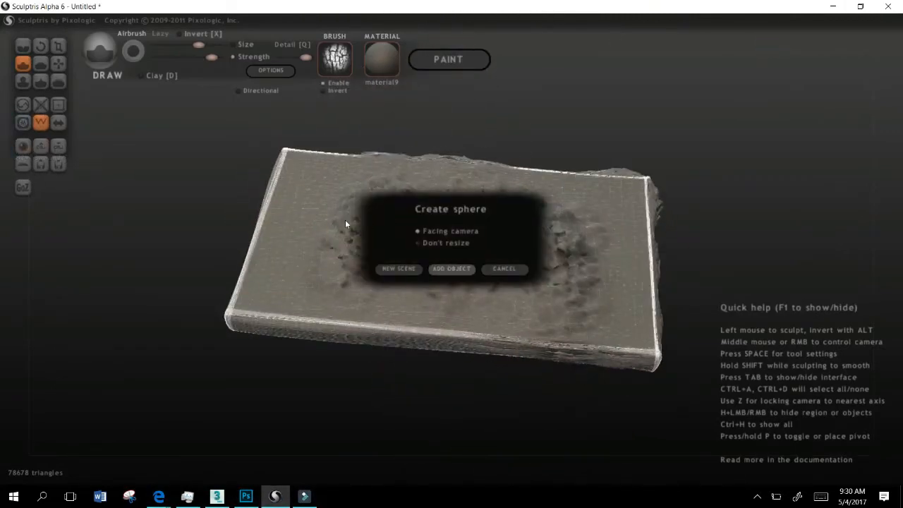
left_click(399, 268)
left_click(437, 288)
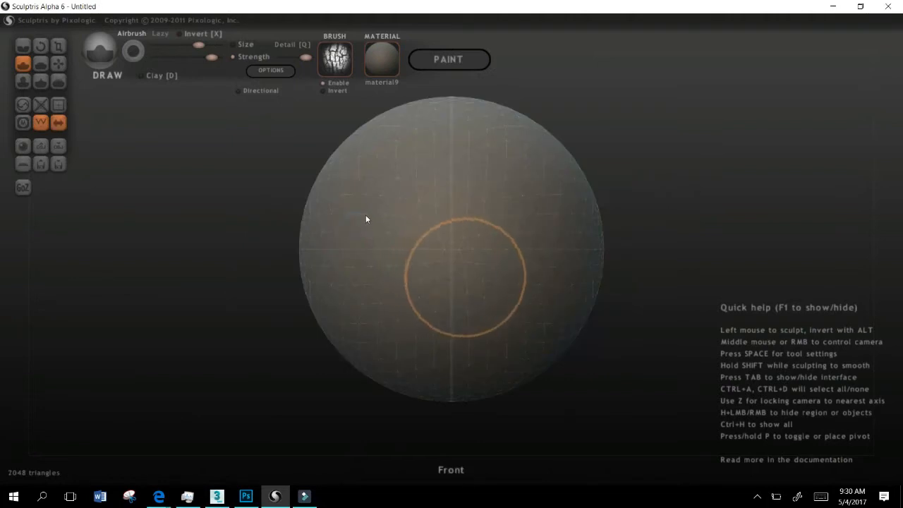
Sculpt symmetrical bark texture on the sphere with the Draw brush from a few angles
mouse_move(306, 172)
left_mouse_down()
mouse_move(334, 223)
mouse_move(301, 268)
mouse_move(275, 236)
mouse_move(265, 163)
left_mouse_up()
middle_click_drag(265, 163, 332, 225)
mouse_move(336, 194)
left_mouse_down()
mouse_move(364, 254)
mouse_move(323, 152)
mouse_move(413, 261)
mouse_move(254, 141)
mouse_move(337, 247)
mouse_move(308, 263)
mouse_move(287, 259)
left_mouse_up()
mouse_move(288, 260)
middle_mouse_down()
mouse_move(240, 172)
mouse_move(289, 236)
middle_mouse_up()
mouse_move(290, 236)
left_mouse_down()
mouse_move(290, 187)
mouse_move(316, 175)
mouse_move(290, 205)
left_mouse_up()
mouse_move(290, 205)
middle_mouse_down()
mouse_move(401, 242)
mouse_move(282, 239)
middle_mouse_up()
Switch to the Inflate brush and sculpt swollen bark lumps over the sphere's front and sides
left_click(22, 77)
mouse_move(287, 161)
left_mouse_down()
mouse_move(258, 163)
mouse_move(295, 140)
mouse_move(357, 193)
mouse_move(349, 254)
left_mouse_up()
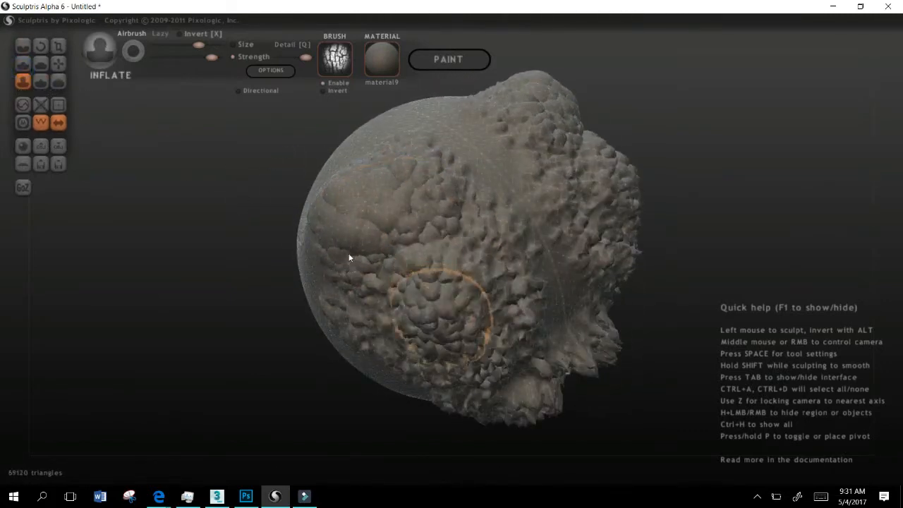
middle_click_drag(349, 254, 247, 221)
mouse_move(247, 222)
left_mouse_down()
mouse_move(268, 230)
mouse_move(240, 226)
mouse_move(281, 272)
mouse_move(337, 268)
left_mouse_up()
mouse_move(331, 244)
middle_mouse_down()
mouse_move(304, 285)
mouse_move(210, 228)
middle_mouse_up()
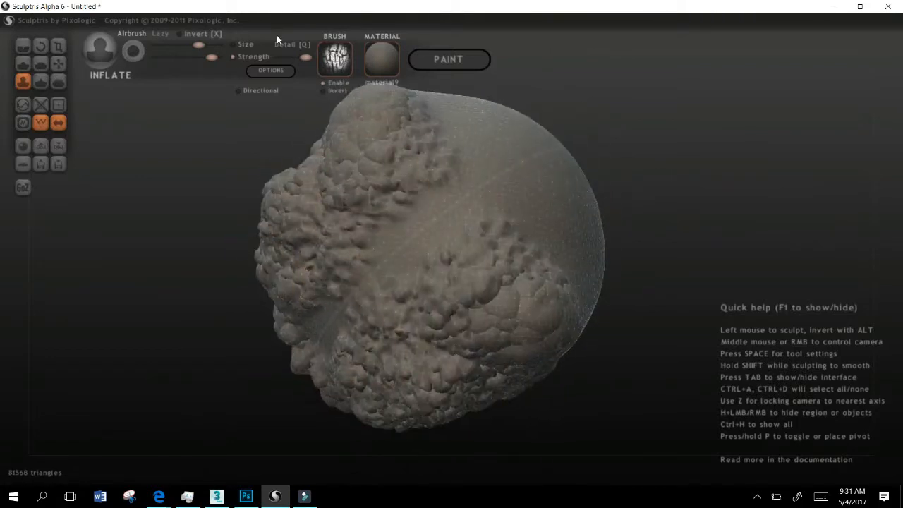
middle_click_drag(344, 245, 276, 175)
mouse_move(263, 136)
left_mouse_down()
mouse_move(274, 164)
mouse_move(262, 198)
left_mouse_up()
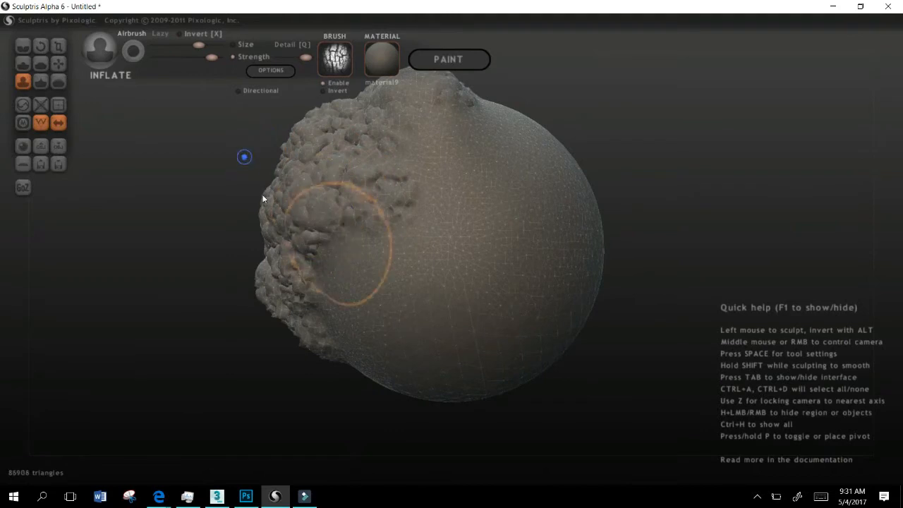
Inflate bark lumps over the sphere's remaining smooth areas all the way around
middle_click_drag(262, 197, 355, 258)
mouse_move(367, 232)
left_mouse_down()
mouse_move(409, 233)
mouse_move(399, 150)
mouse_move(396, 272)
left_mouse_up()
mouse_move(397, 272)
middle_mouse_down()
mouse_move(251, 258)
mouse_move(248, 185)
middle_mouse_up()
mouse_move(248, 186)
left_mouse_down()
mouse_move(339, 177)
mouse_move(328, 194)
left_mouse_up()
middle_click_drag(328, 194, 344, 274)
mouse_move(252, 217)
middle_mouse_down()
mouse_move(408, 233)
mouse_move(345, 199)
mouse_move(310, 156)
middle_mouse_up()
mouse_move(275, 210)
left_mouse_down()
mouse_move(332, 184)
mouse_move(282, 272)
left_mouse_up()
mouse_move(282, 272)
middle_mouse_down()
mouse_move(395, 146)
mouse_move(339, 165)
mouse_move(410, 194)
middle_mouse_up()
left_click_drag(409, 218, 415, 258)
middle_click_drag(415, 259, 338, 89)
left_click_drag(338, 90, 361, 164)
mouse_move(361, 163)
middle_mouse_down()
mouse_move(392, 279)
mouse_move(388, 332)
middle_mouse_up()
mouse_move(379, 179)
left_mouse_down()
mouse_move(339, 269)
mouse_move(364, 171)
mouse_move(348, 282)
mouse_move(367, 129)
mouse_move(365, 306)
mouse_move(357, 270)
left_mouse_up()
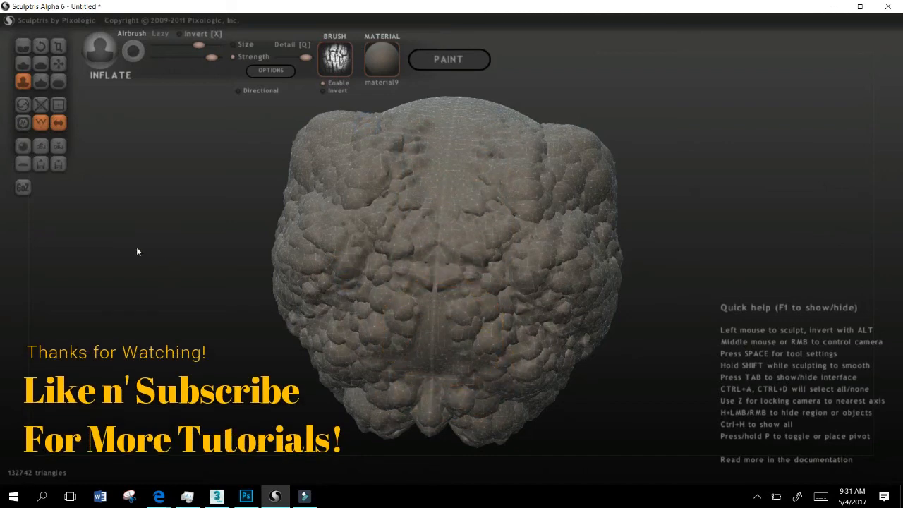